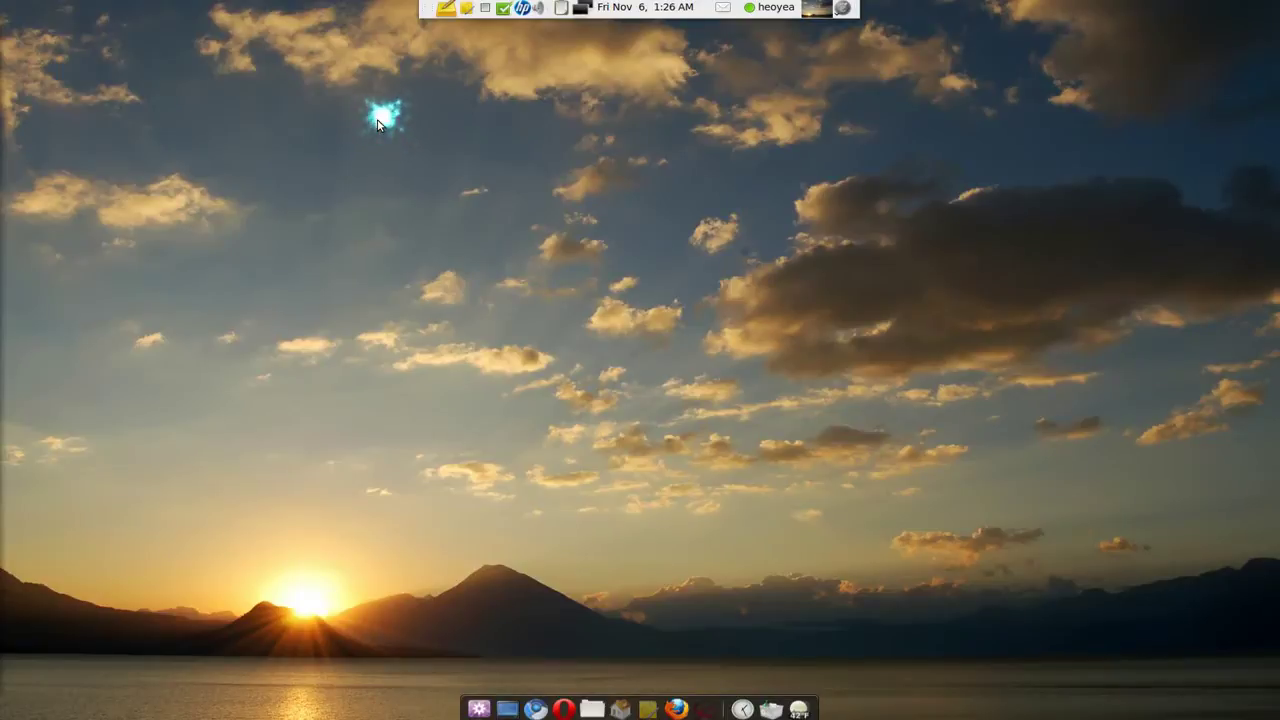
Open Tomboy's Search All Notes window, and view Gnote's Search All Notes window beside it before closing Gnote's
{"action": "left_click", "coordinate": [664, 706]}
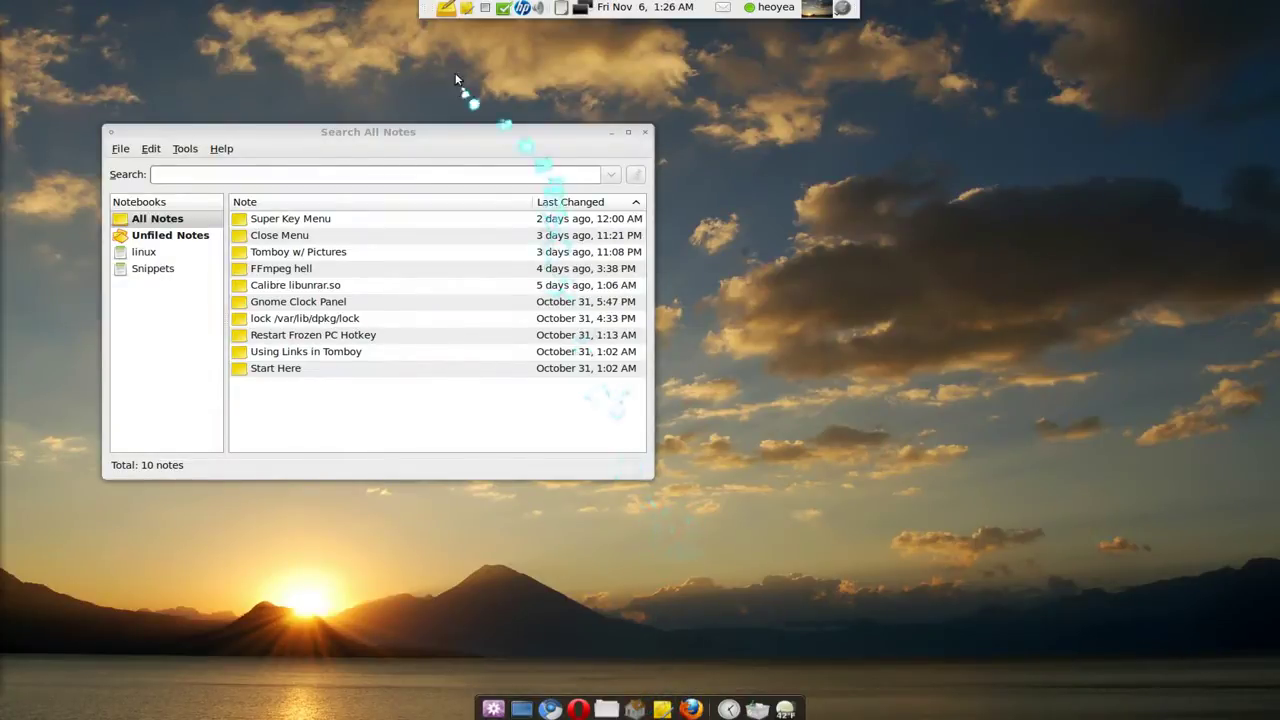
{"action": "left_click", "coordinate": [447, 10]}
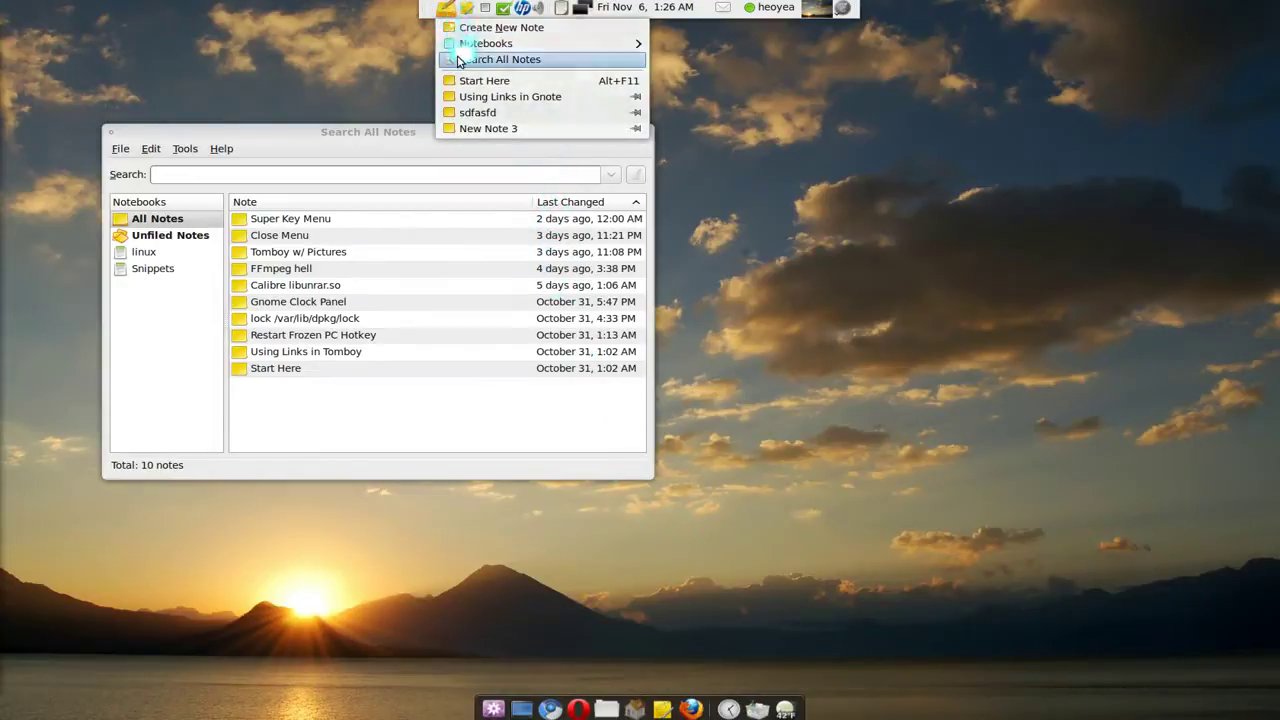
{"action": "left_click", "coordinate": [499, 59]}
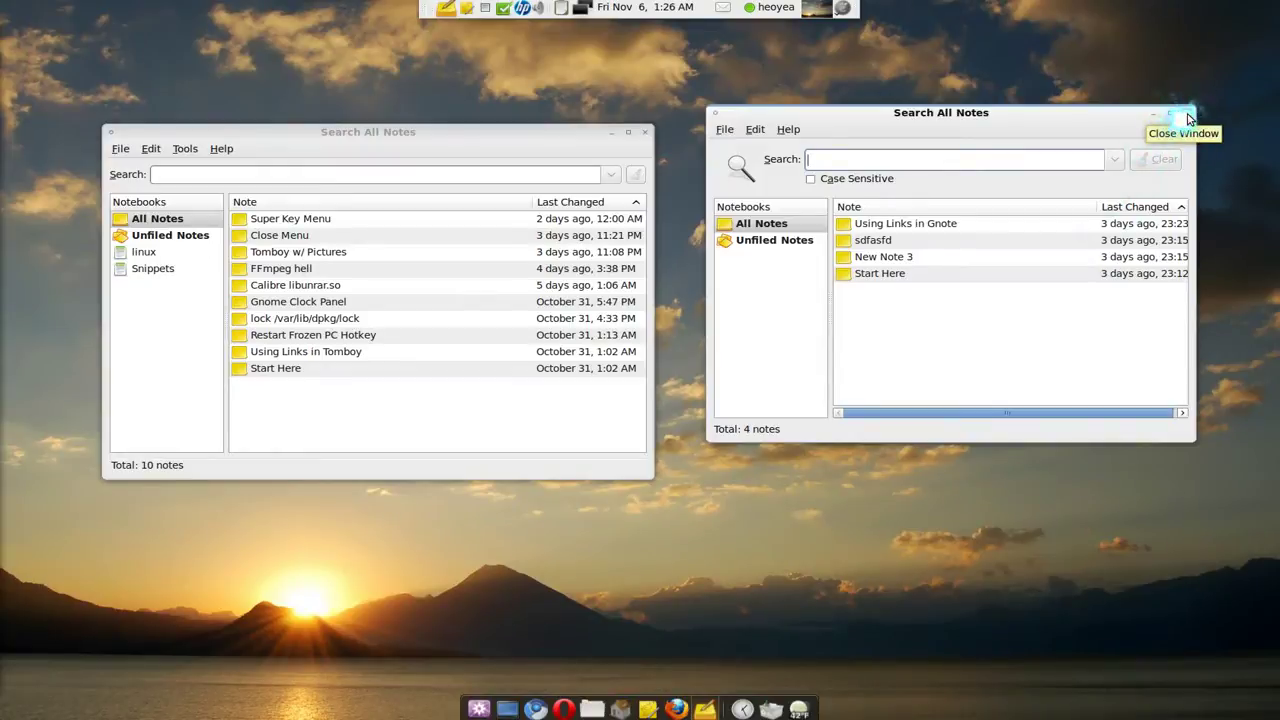
{"action": "left_click", "coordinate": [1189, 119]}
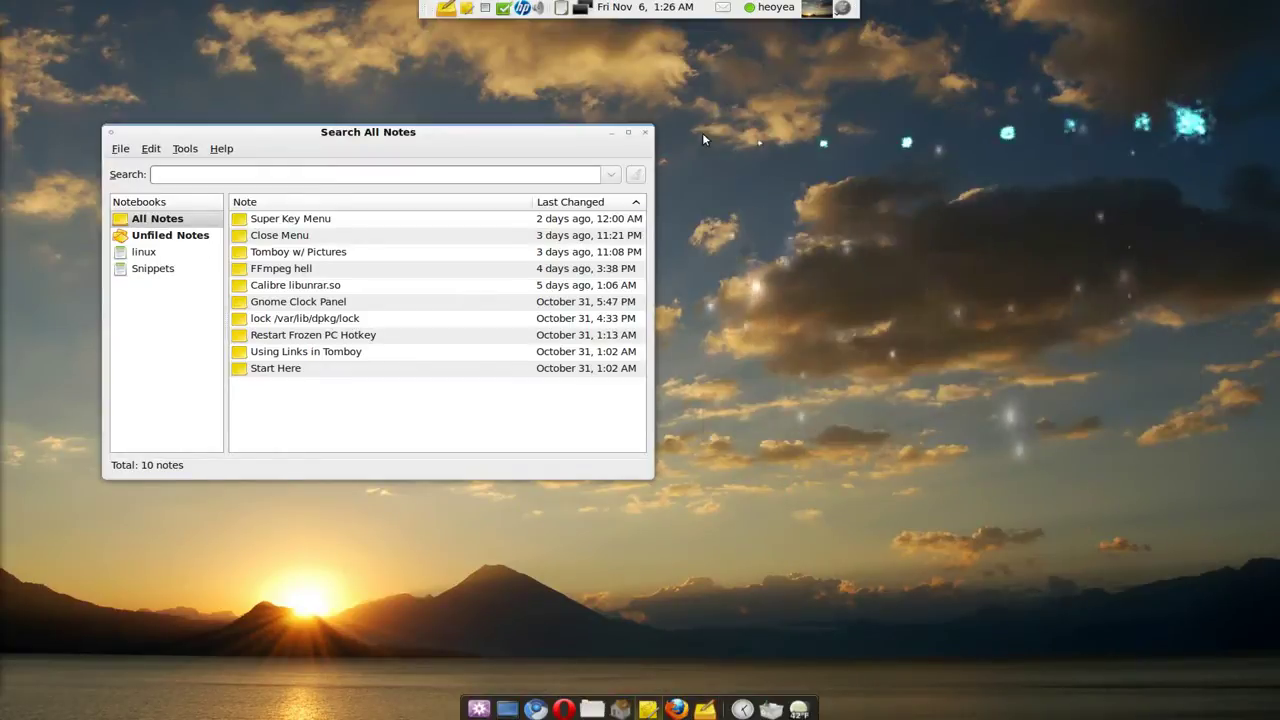
Create a new note and arrange its window side by side with the notes list
{"action": "left_click_drag", "start_coordinate": [436, 131], "coordinate": [692, 137]}
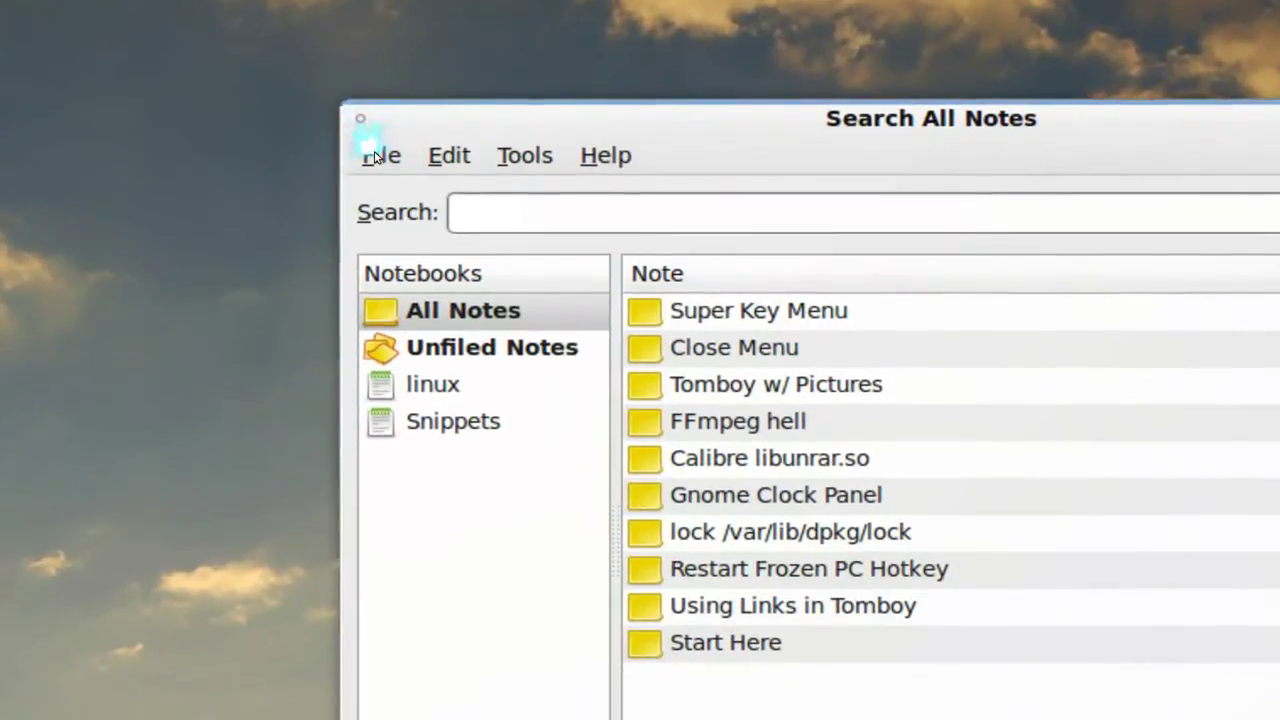
{"action": "left_click", "coordinate": [378, 164]}
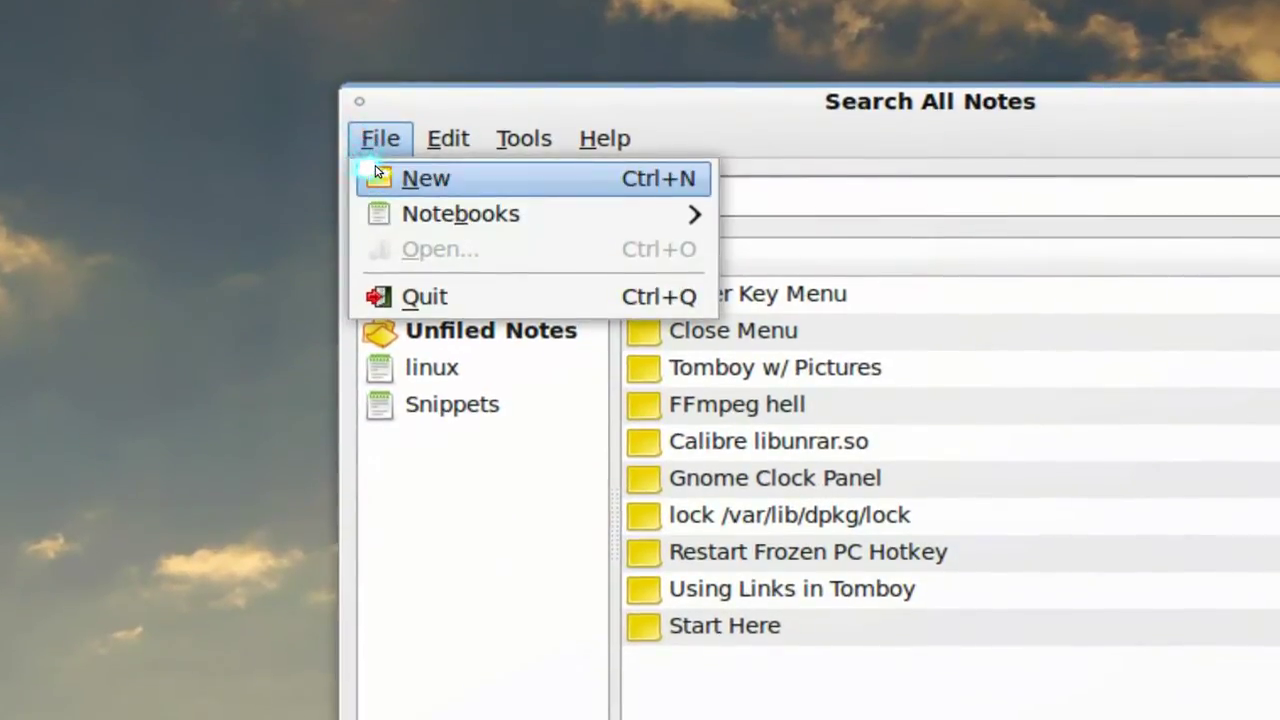
{"action": "left_click", "coordinate": [380, 176]}
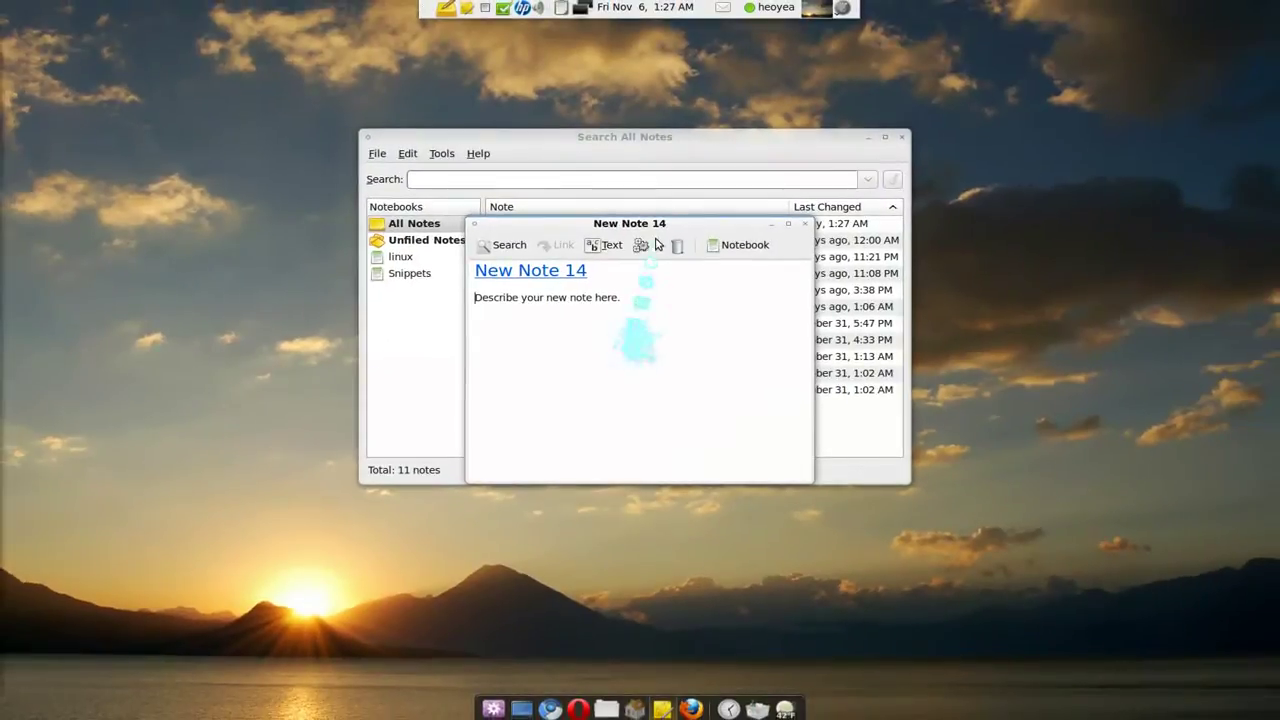
{"action": "left_click_drag", "start_coordinate": [674, 224], "coordinate": [940, 209]}
{"action": "left_click_drag", "start_coordinate": [813, 144], "coordinate": [552, 150]}
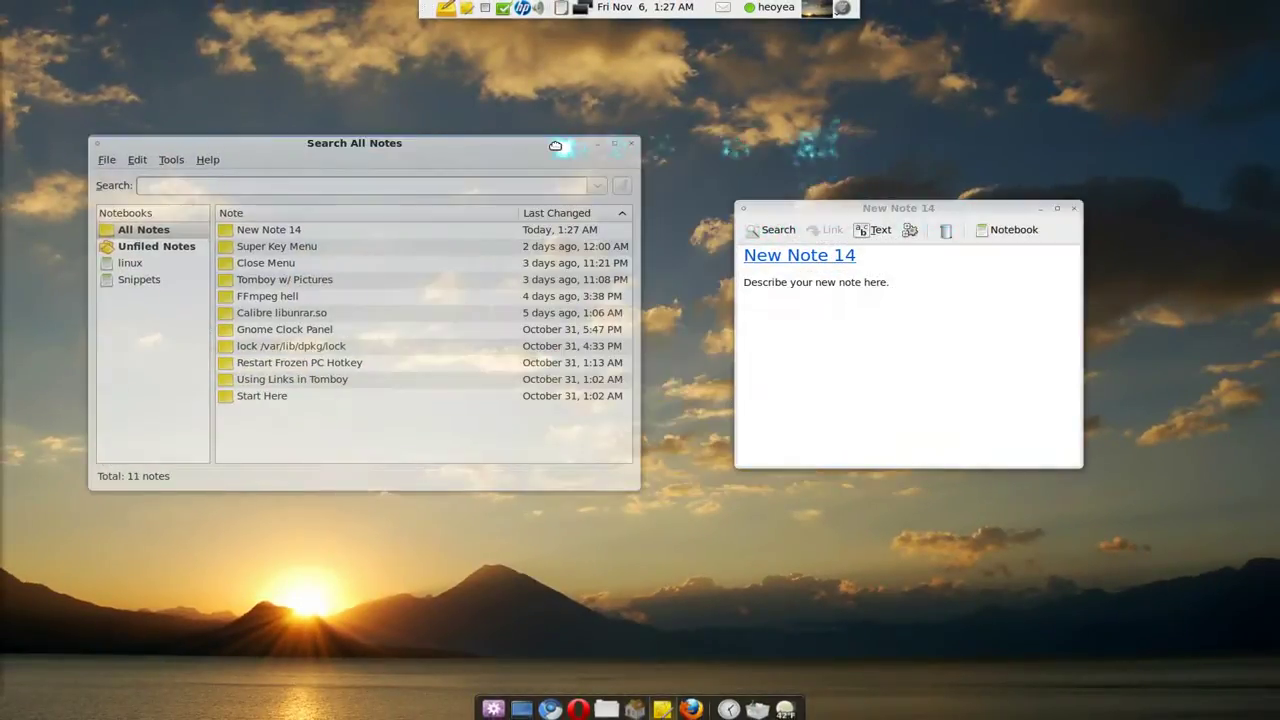
Replace the new note's title with Screencast
{"action": "left_click_drag", "start_coordinate": [873, 261], "coordinate": [833, 258]}
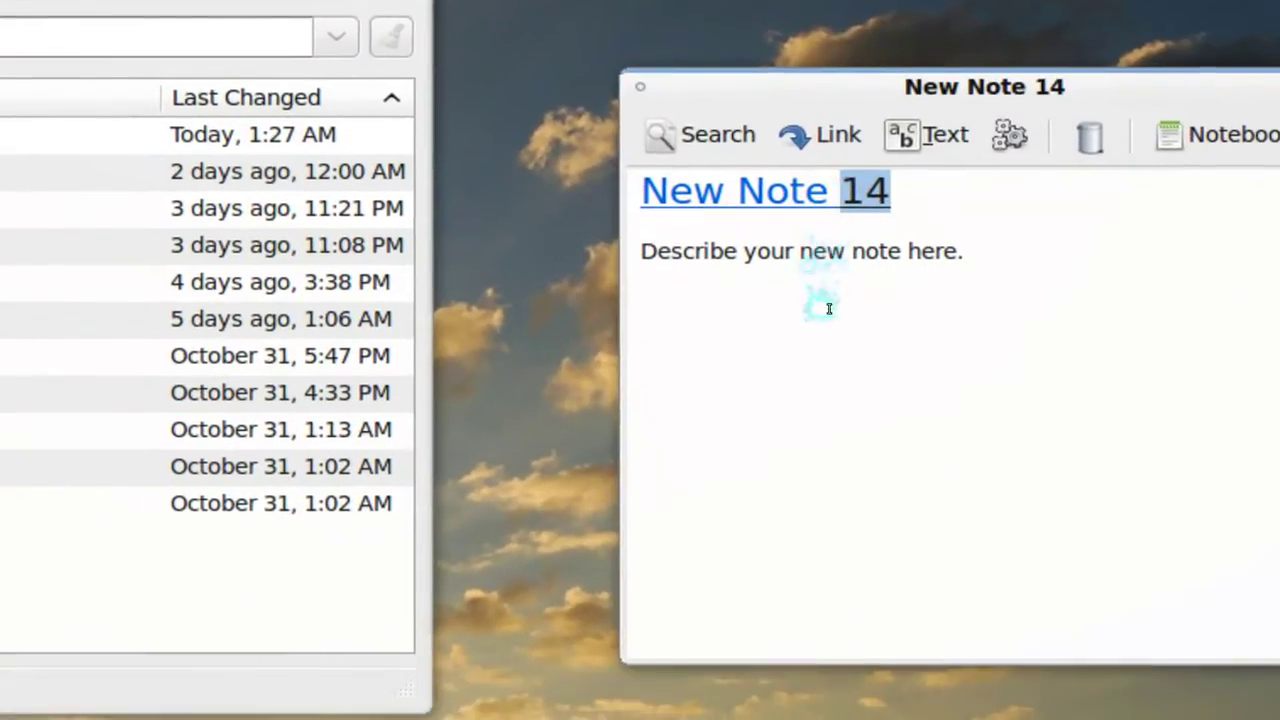
{"action": "key", "text": "BackSpace"}
{"action": "key", "text": "BackSpace"}
{"action": "key", "text": "BackSpace"}
{"action": "key", "text": "BackSpace"}
{"action": "key", "text": "BackSpace"}
{"action": "key", "text": "BackSpace"}
{"action": "key", "text": "BackSpace"}
{"action": "key", "text": "BackSpace"}
{"action": "key", "text": "BackSpace"}
{"action": "key", "text": "BackSpace"}
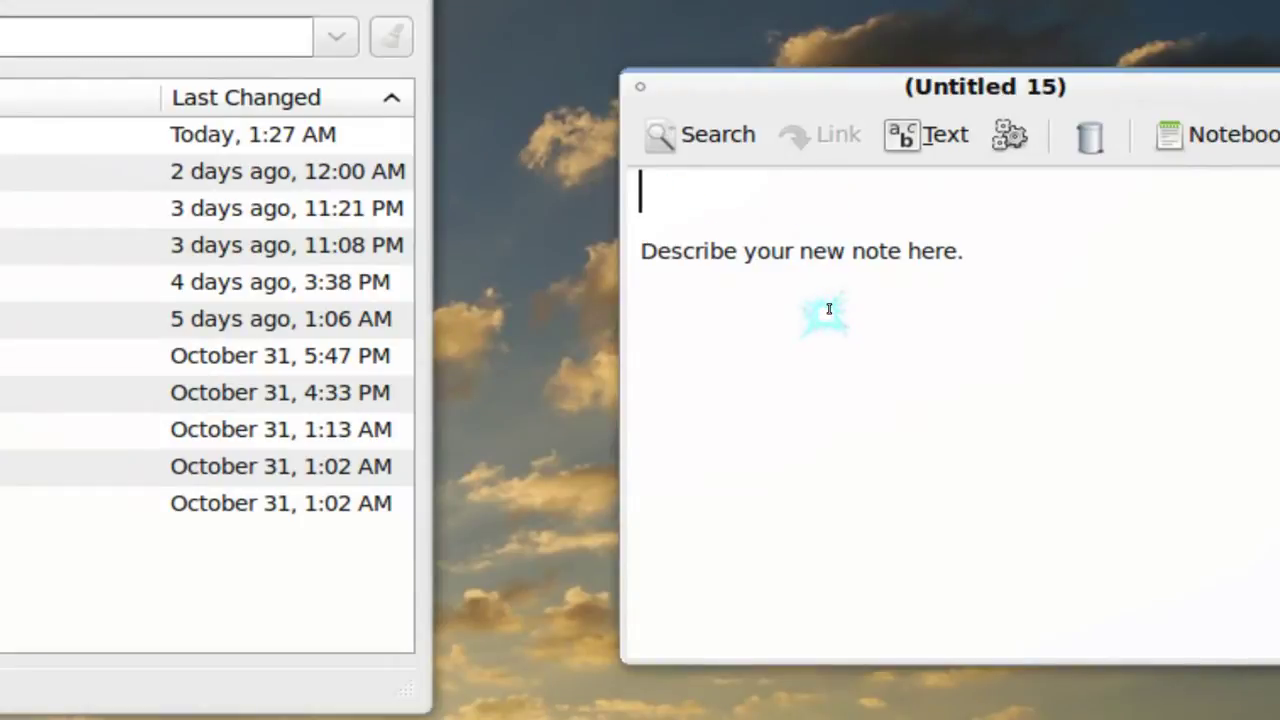
{"action": "type", "text": "Screenca"}
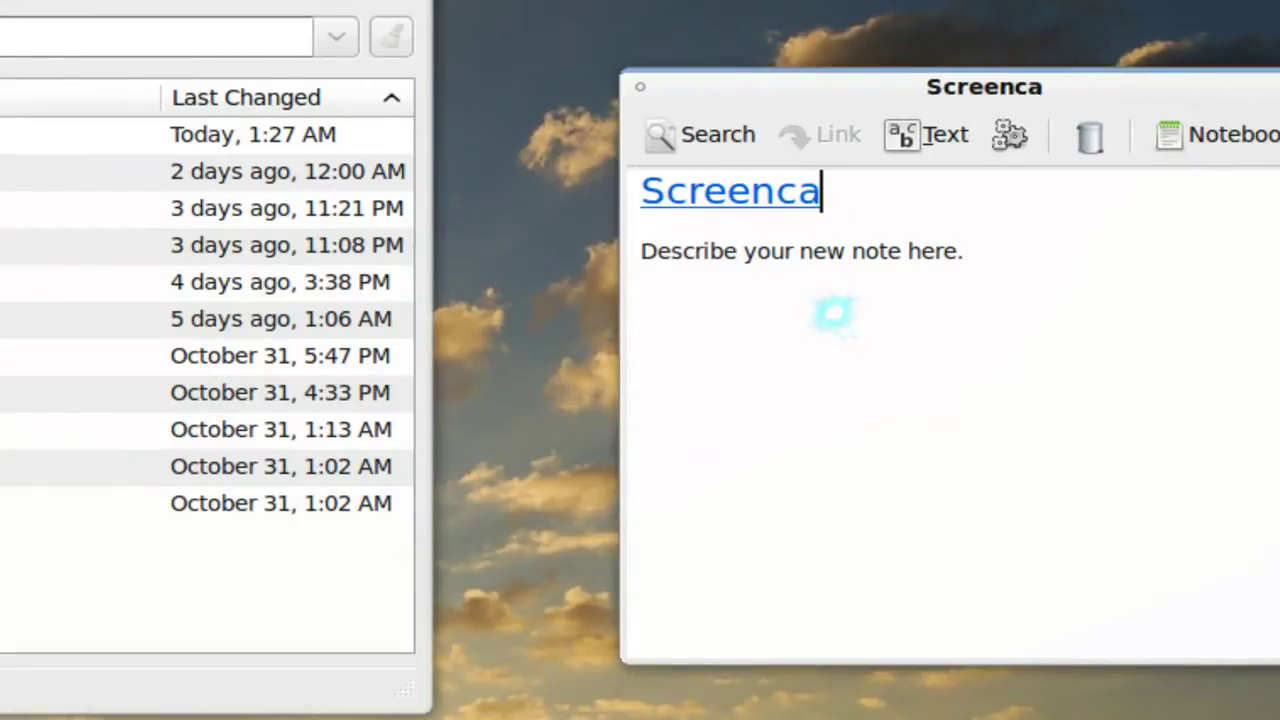
{"action": "type", "text": "st"}
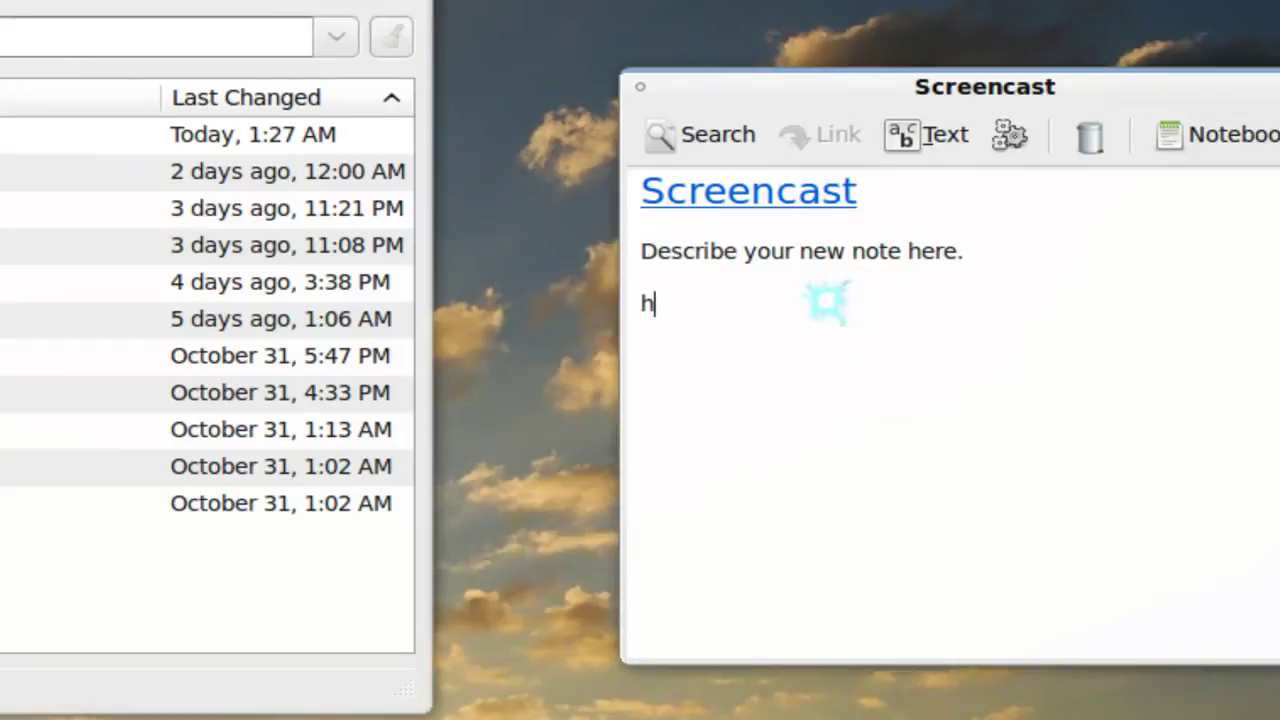
Add the lines hi, how, u, doing and Tube below the description in the Screencast note
{"action": "type", "text": "ow"}
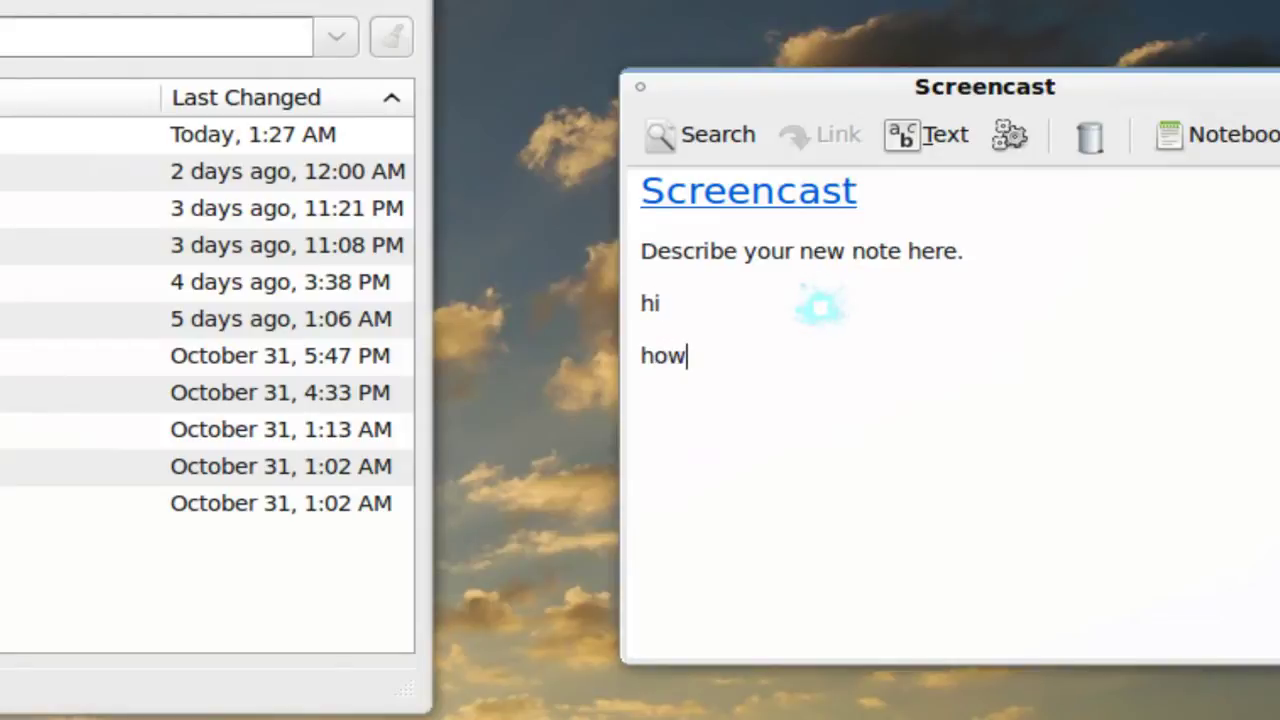
{"action": "type", "text": "oing"}
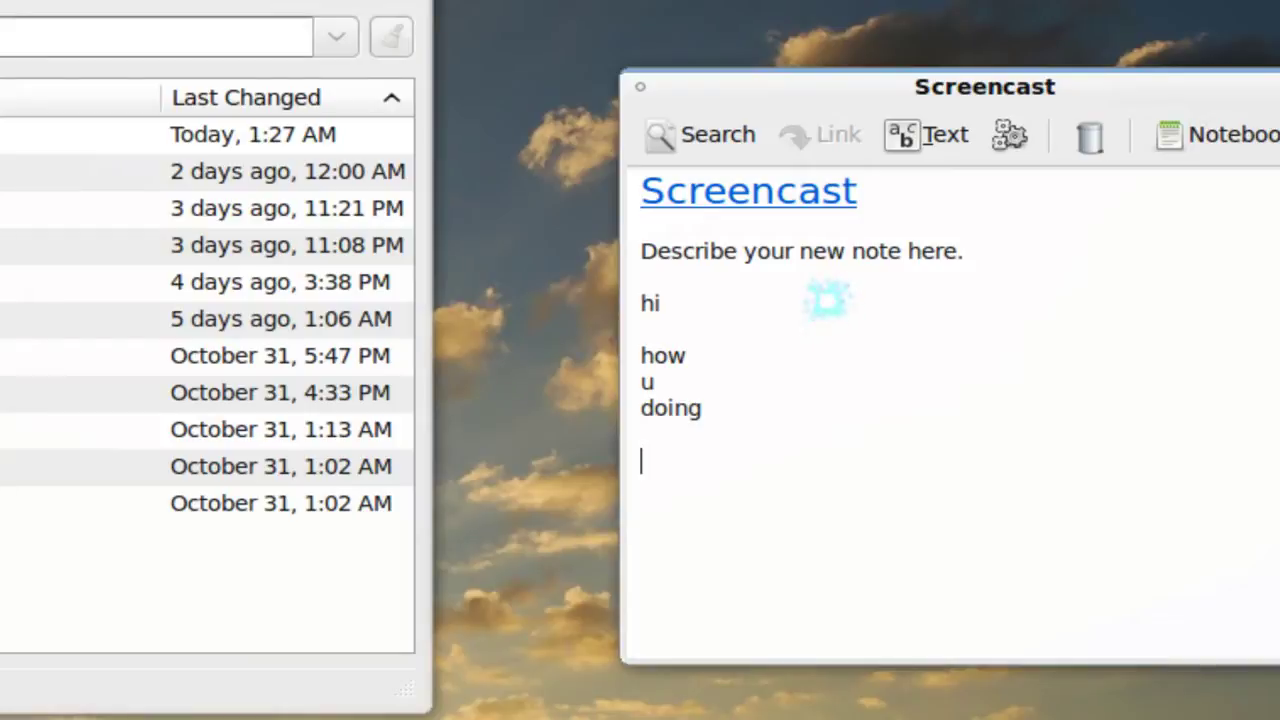
{"action": "type", "text": "Tube"}
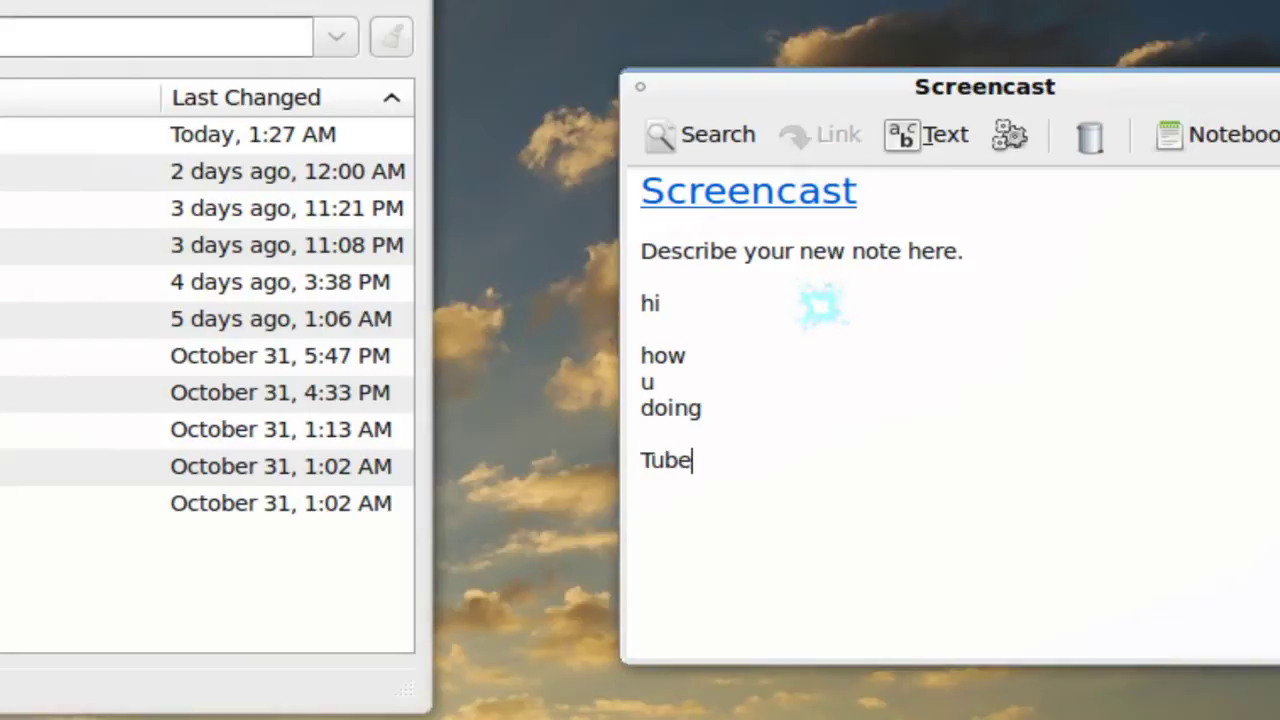
Link the word Tube to a new note, fill that note with the lines sadsad, saasaa and aaaa, and close it
{"action": "key", "text": "shift+Home"}
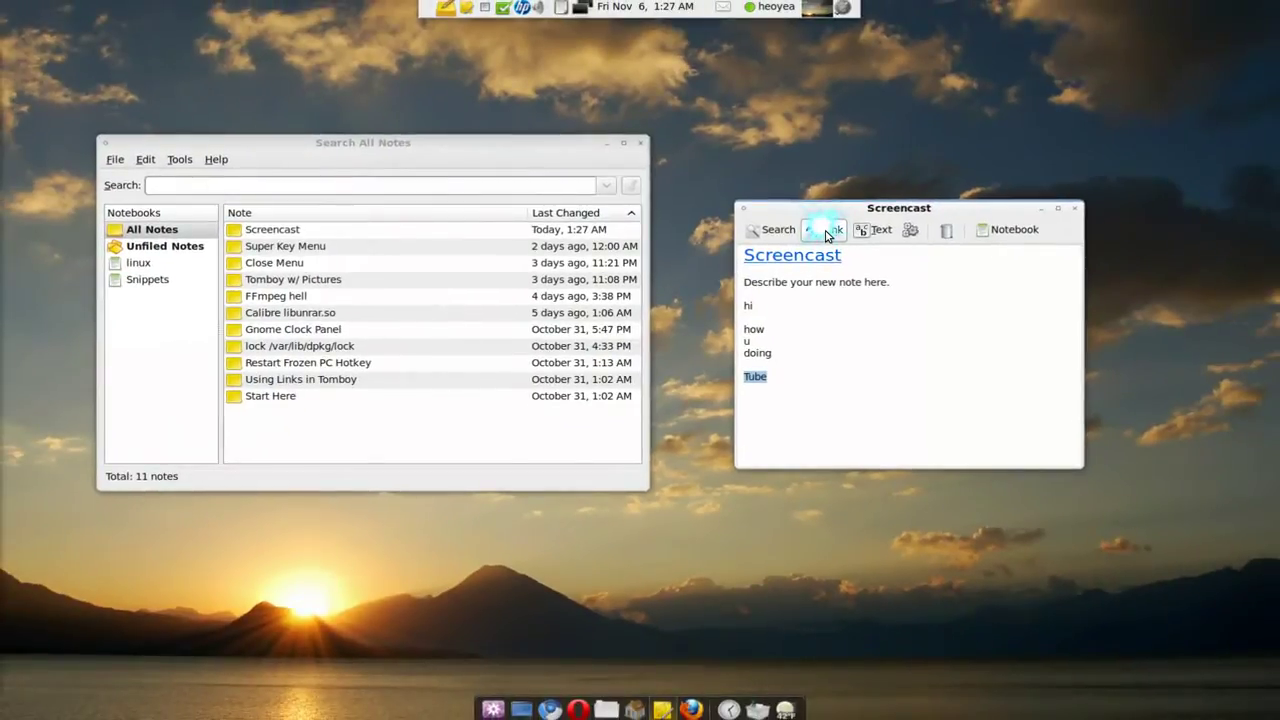
{"action": "left_click", "coordinate": [826, 234]}
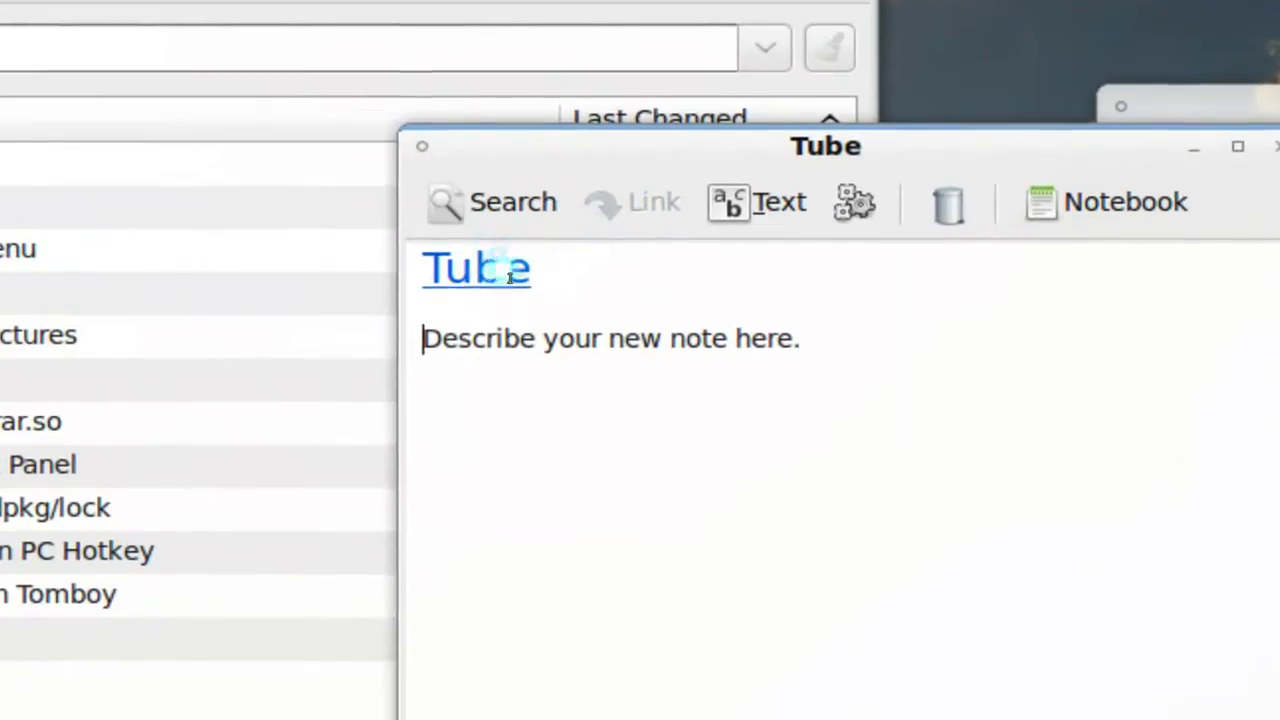
{"action": "left_click", "coordinate": [632, 296]}
{"action": "key", "text": "Return"}
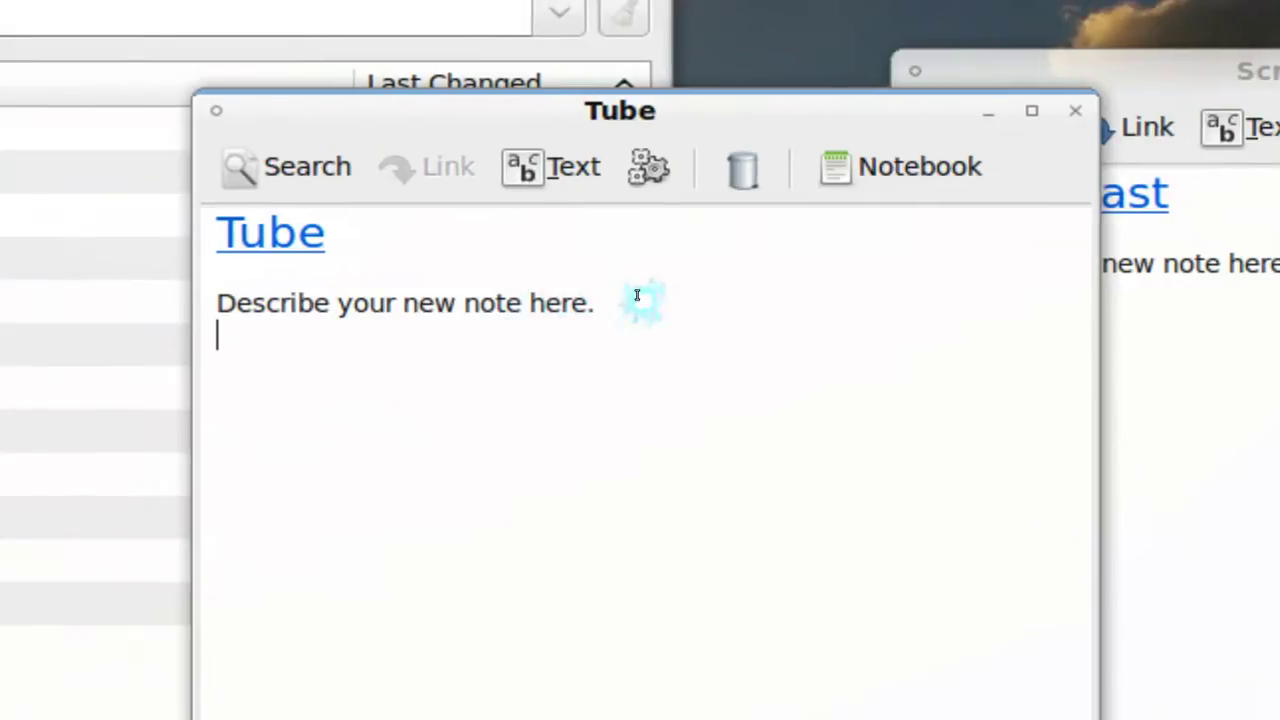
{"action": "type", "text": "sadsad"}
{"action": "key", "text": "Return"}
{"action": "key", "text": "Return"}
{"action": "key", "text": "Return"}
{"action": "type", "text": "saasaa"}
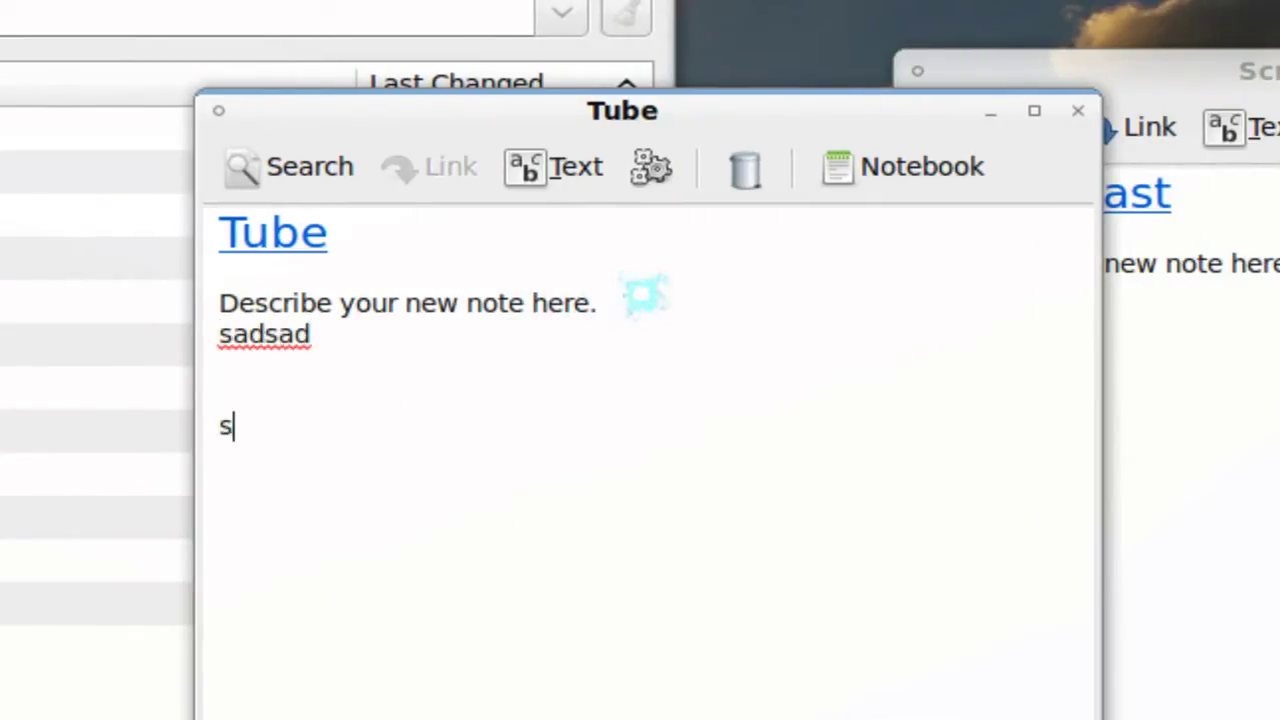
{"action": "key", "text": "Return"}
{"action": "type", "text": "aaaa"}
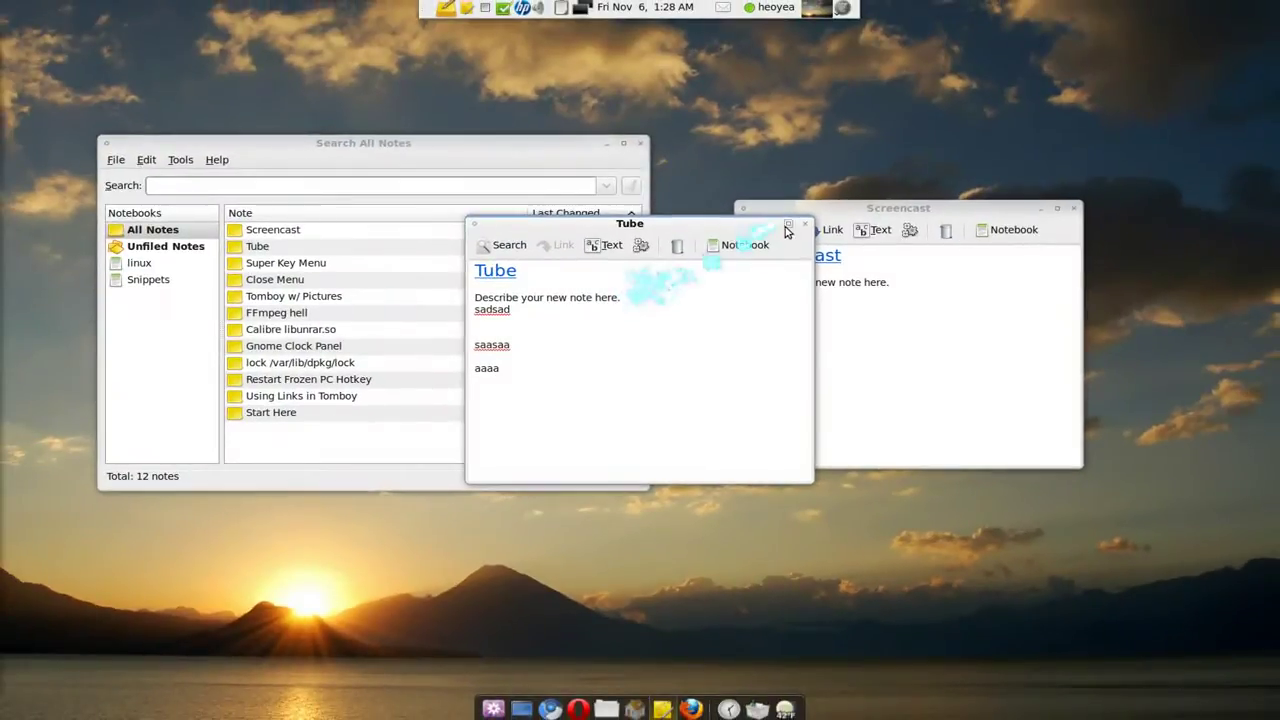
{"action": "left_click", "coordinate": [802, 226]}
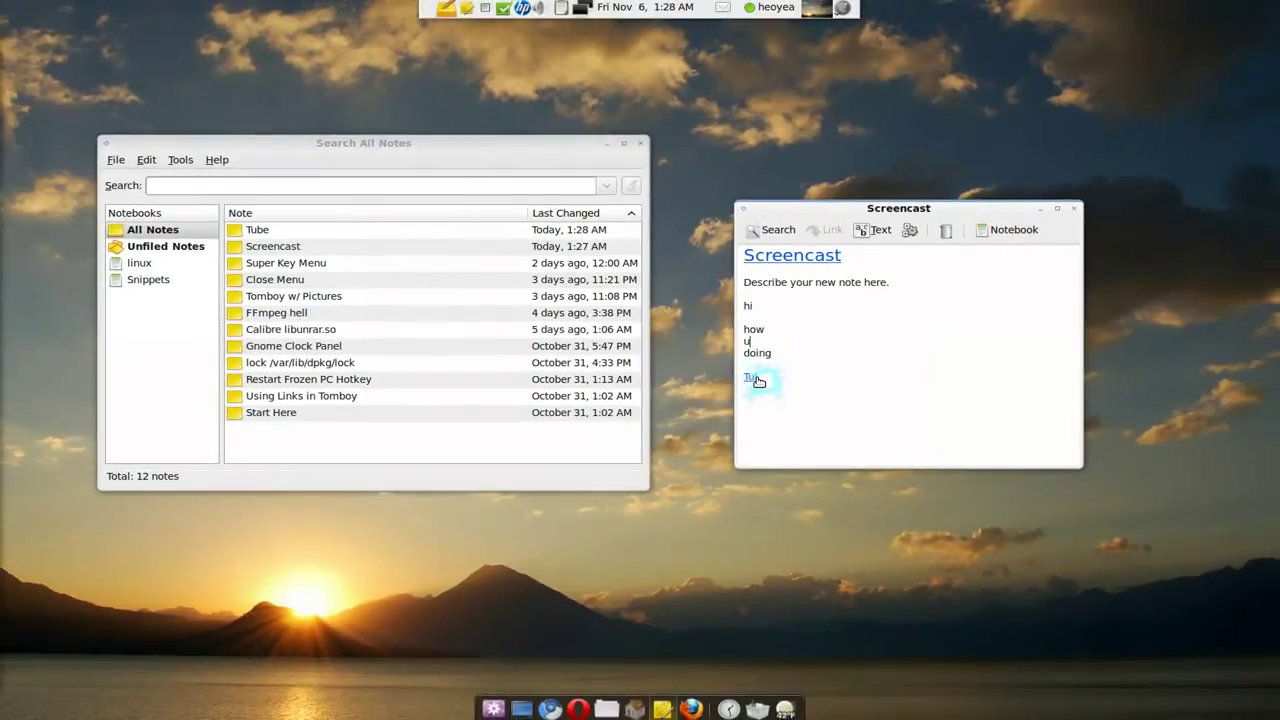
Open the Tube note through its link in the Screencast note and close it again
{"action": "left_click", "coordinate": [757, 378]}
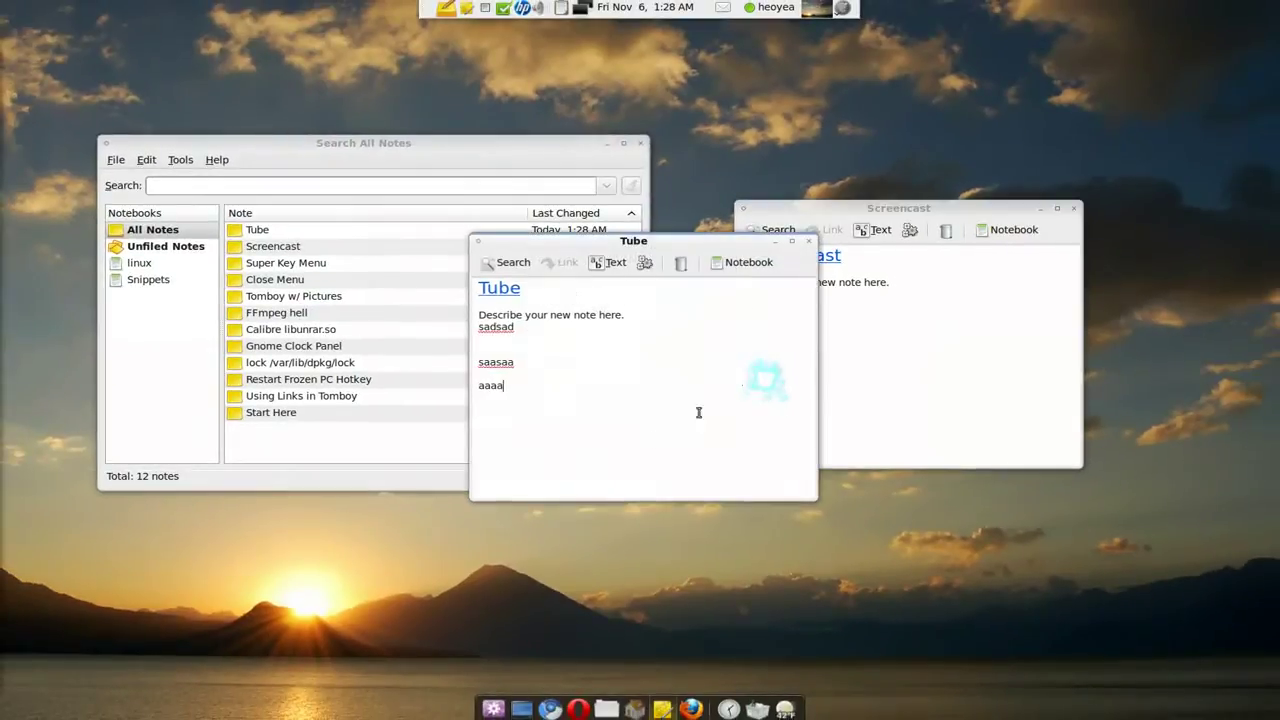
{"action": "left_click", "coordinate": [806, 243]}
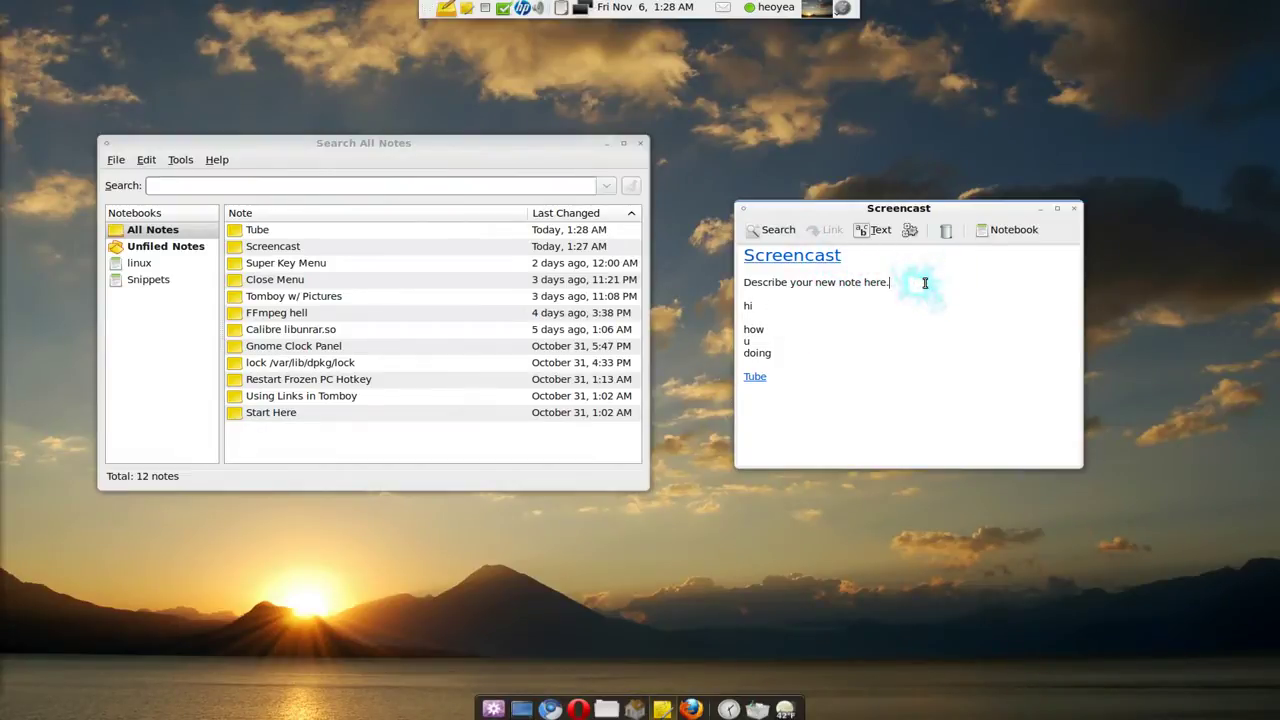
{"action": "key", "text": "Return"}
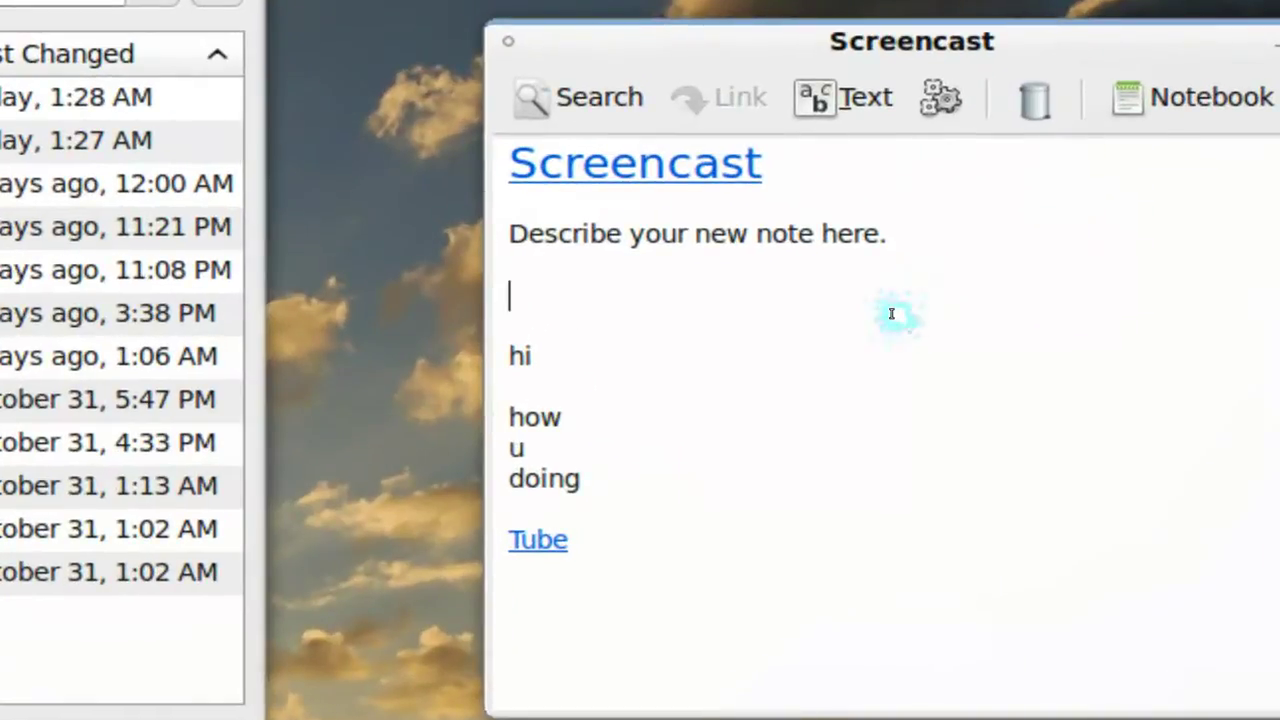
{"action": "type", "text": "www."}
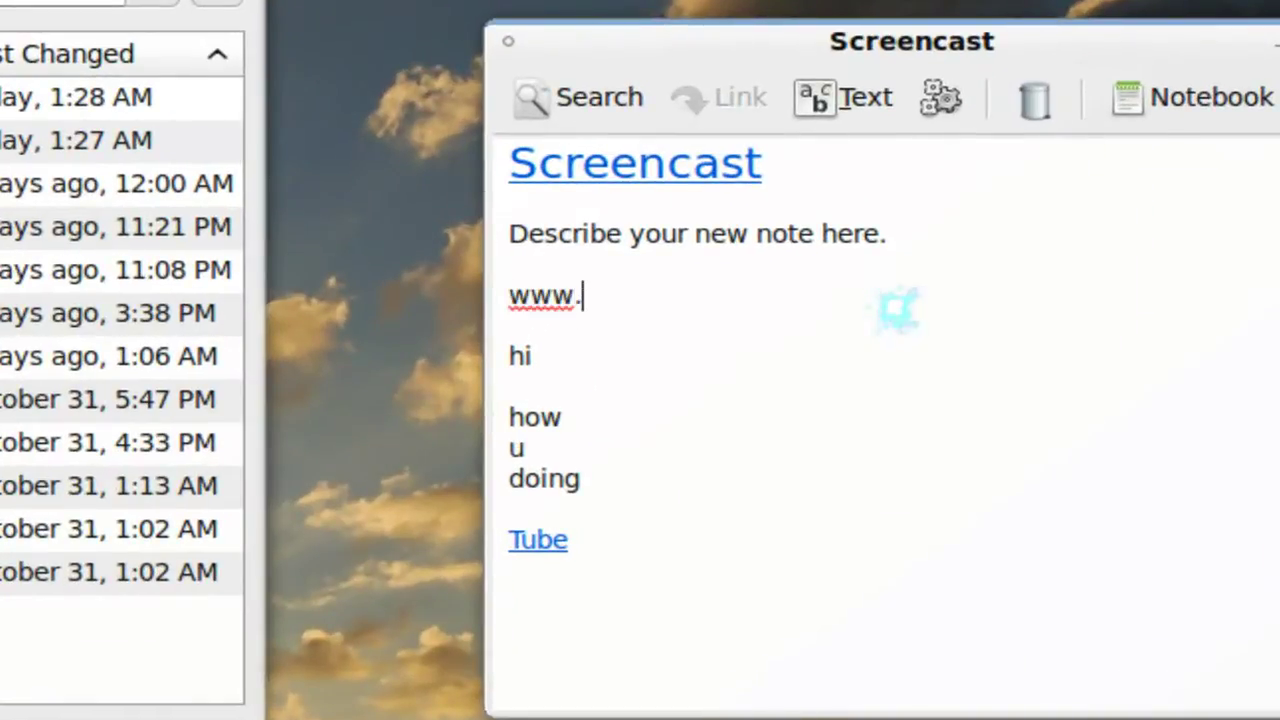
{"action": "type", "text": "bing.com"}
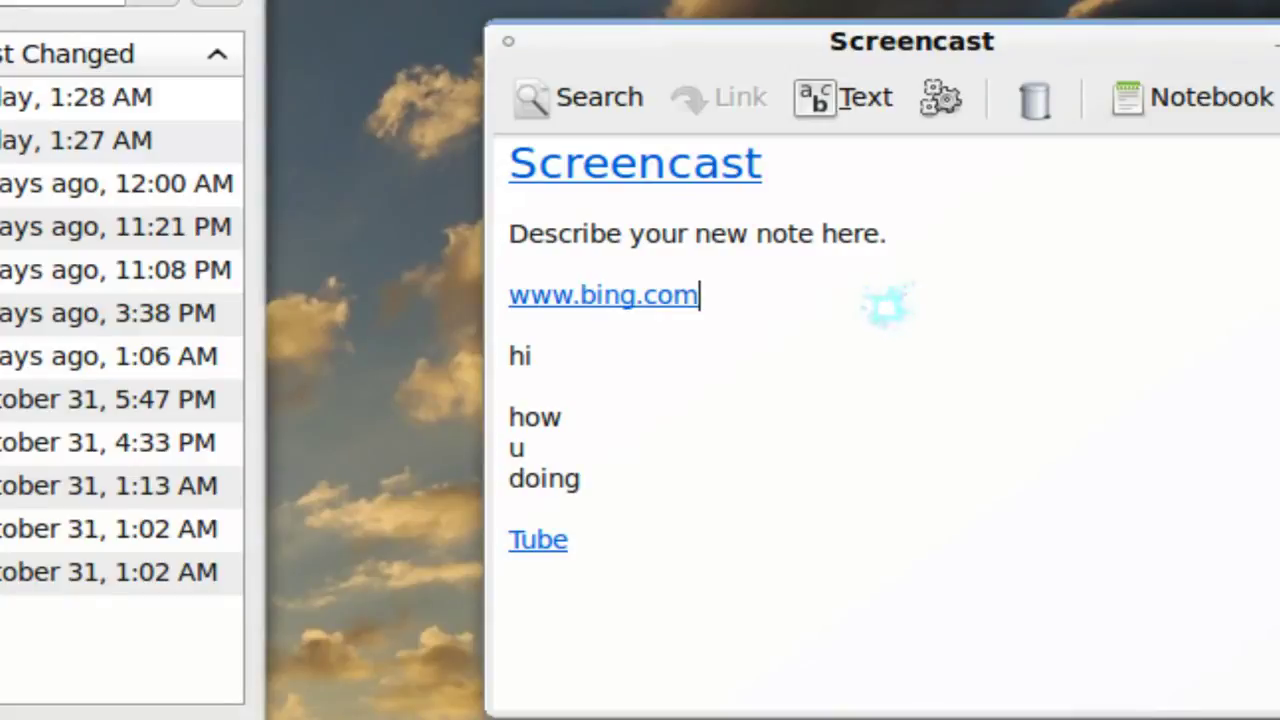
{"action": "key", "text": "Return"}
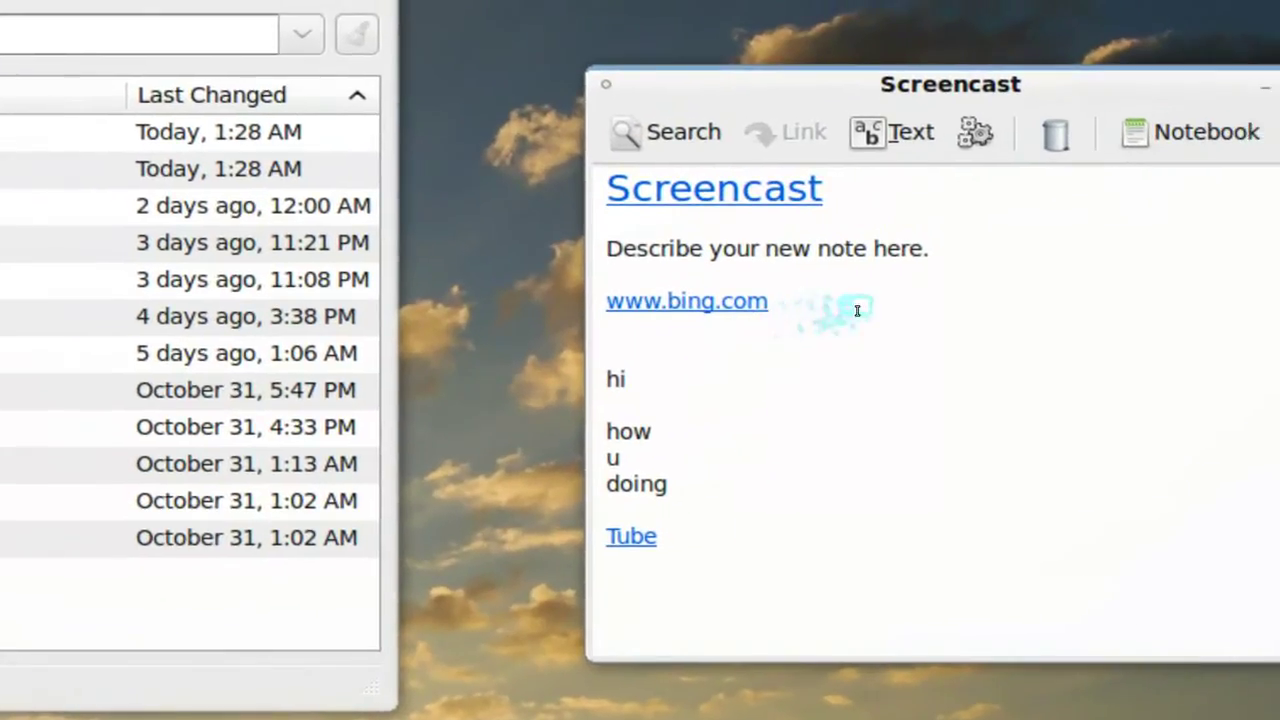
Add the path of the personal folder under /home on its own line below the web address
{"action": "key", "text": "Return"}
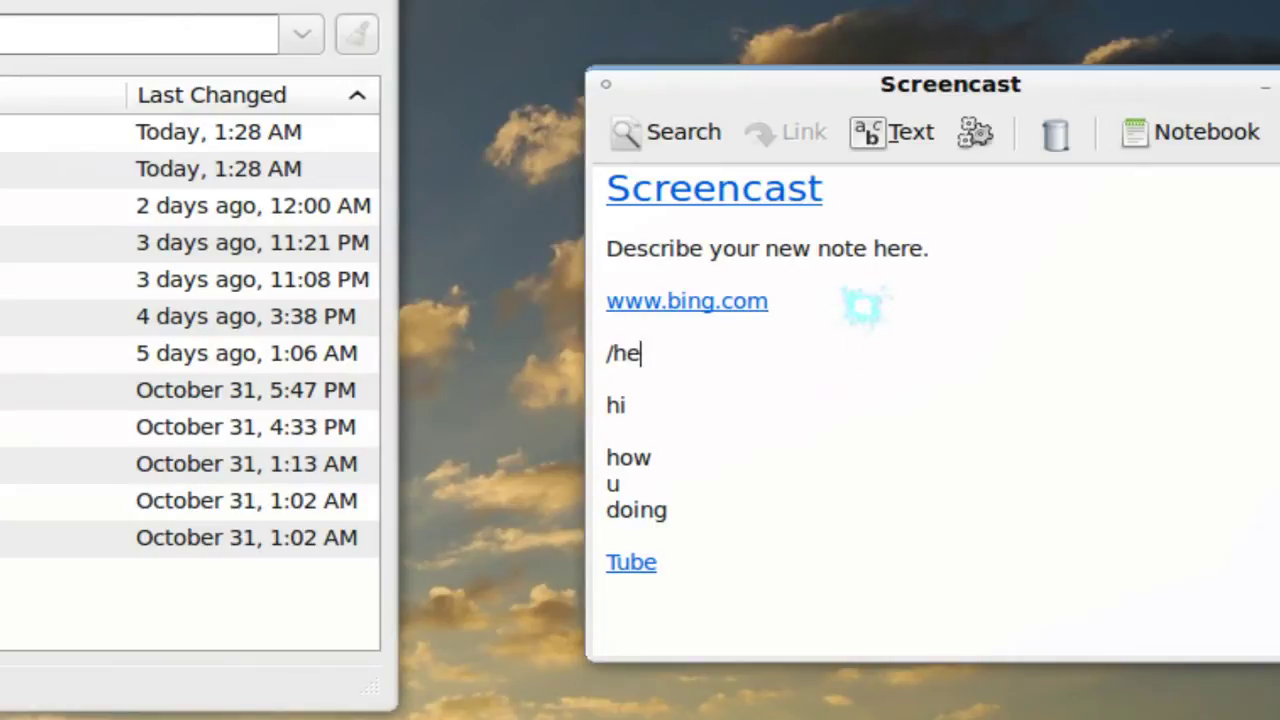
{"action": "type", "text": "ome/"}
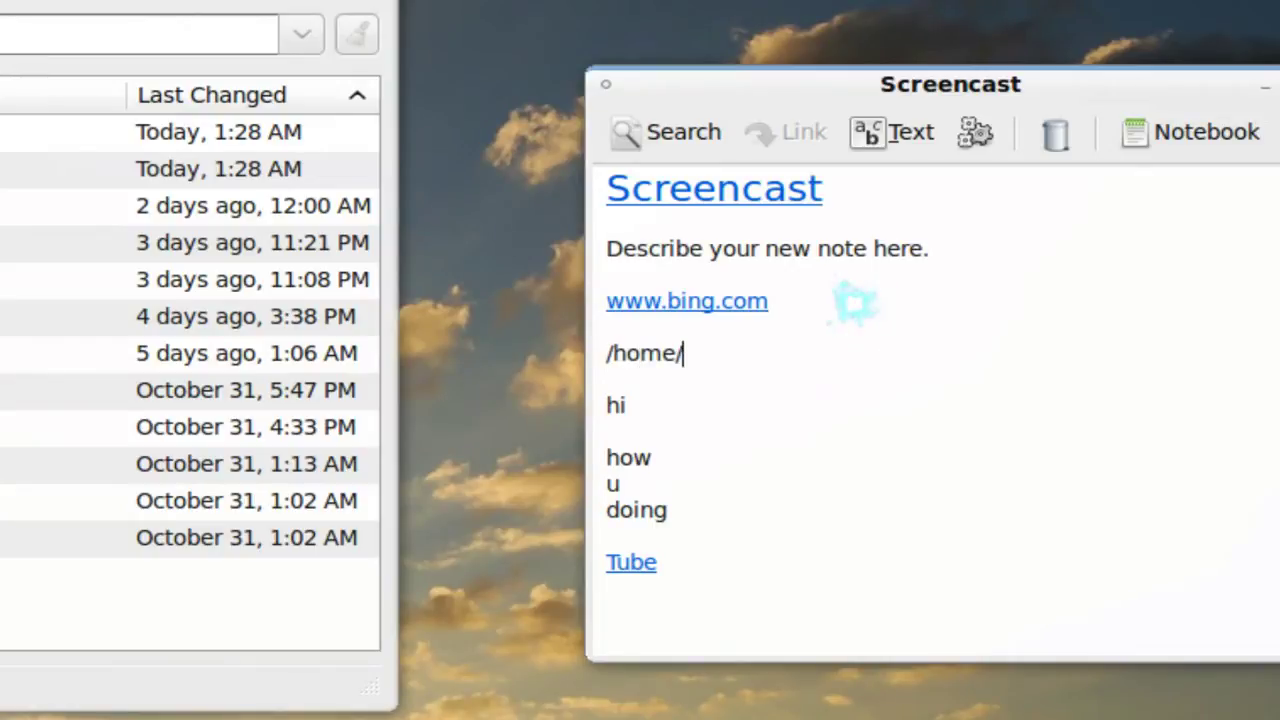
{"action": "type", "text": "heoyea"}
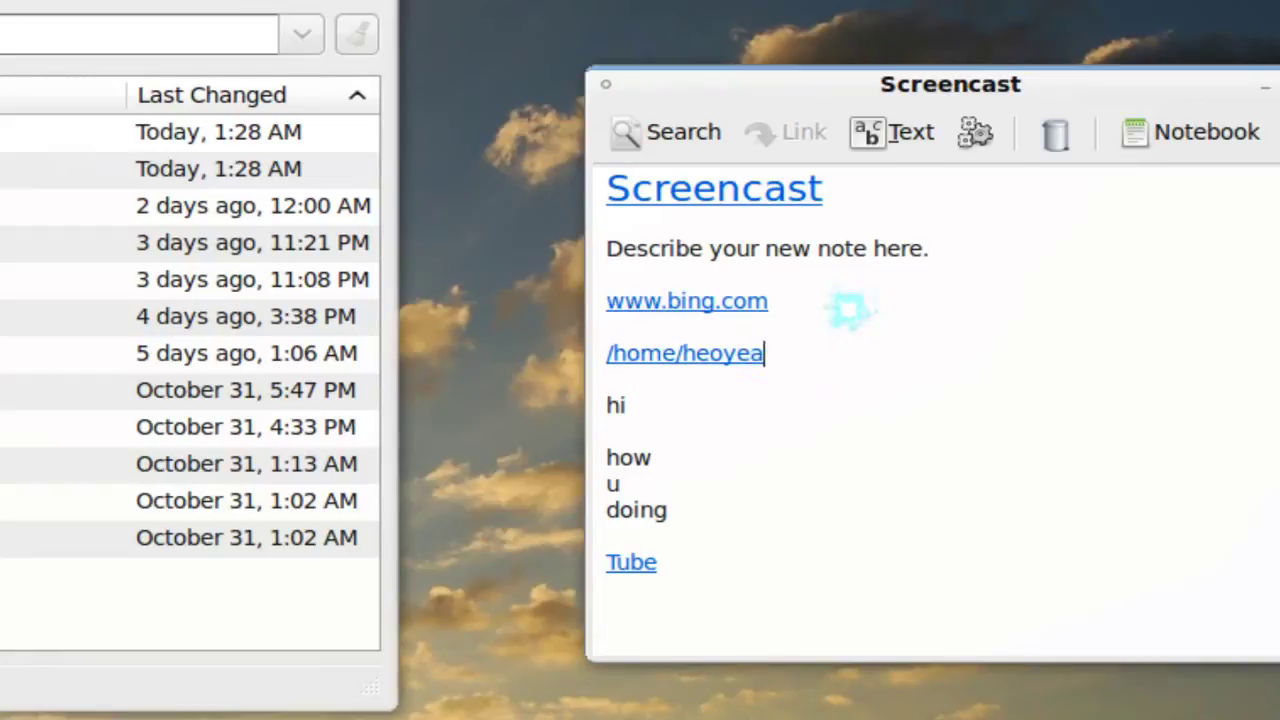
{"action": "key", "text": "Return"}
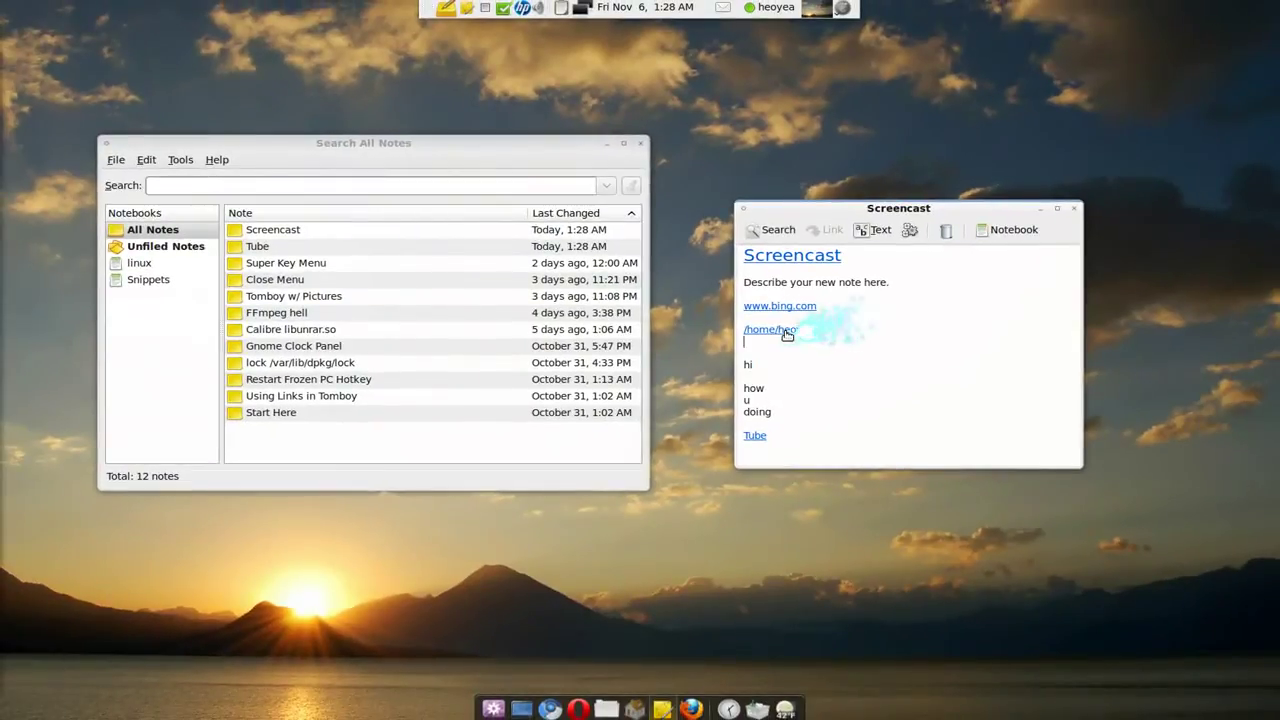
Open the home folder through its path link in the note and close the file browser
{"action": "left_click", "coordinate": [787, 335]}
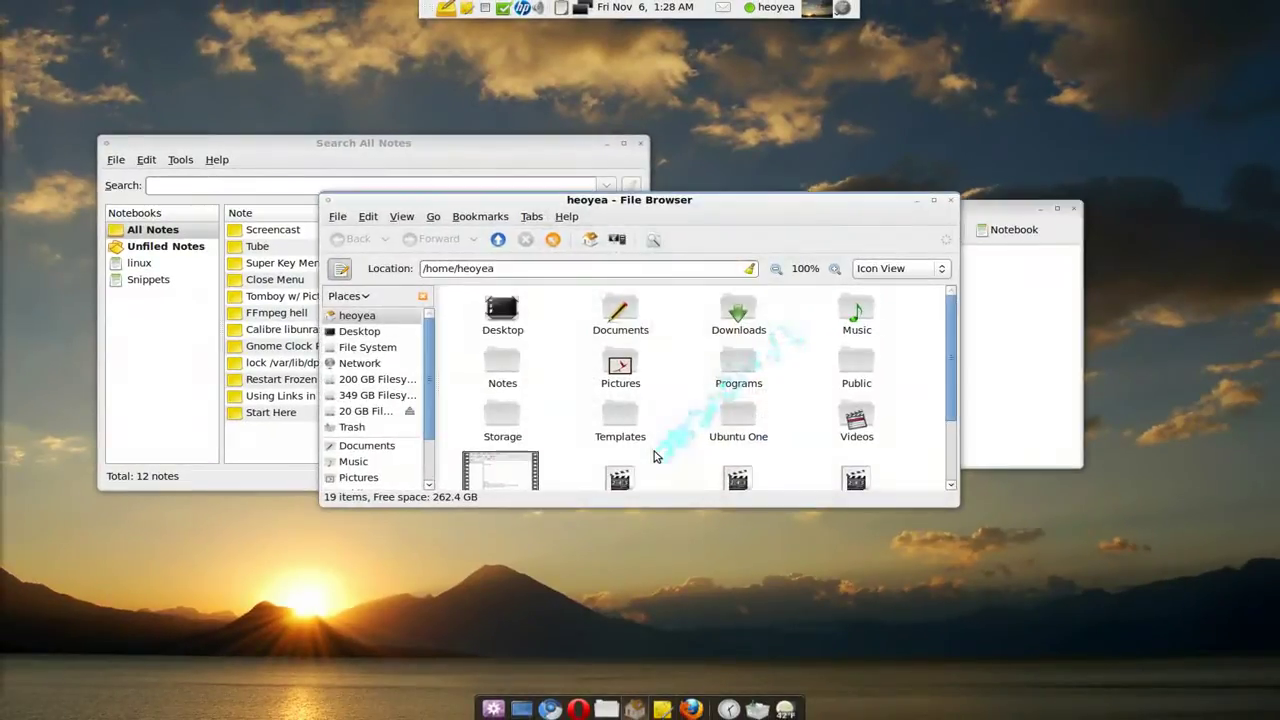
{"action": "left_click", "coordinate": [950, 200]}
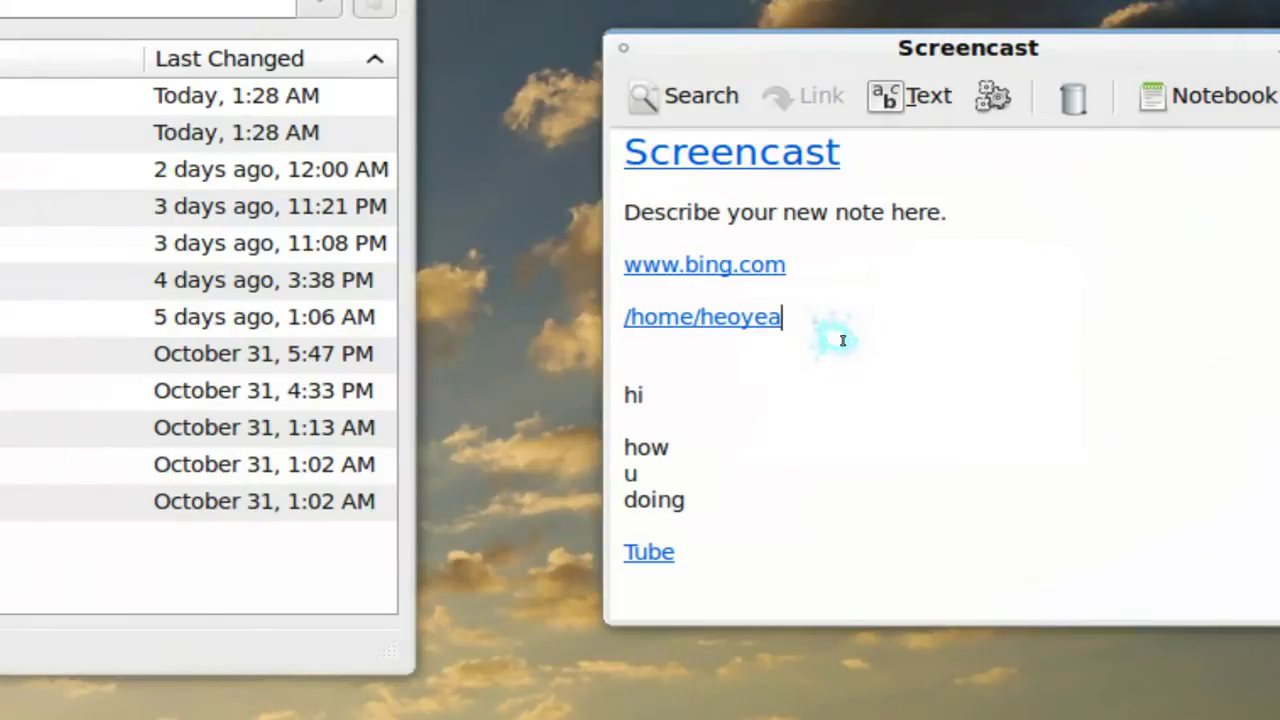
Insert a line reading sdfsdfsfsf between the home folder path and the word hi
{"action": "left_click", "coordinate": [808, 358]}
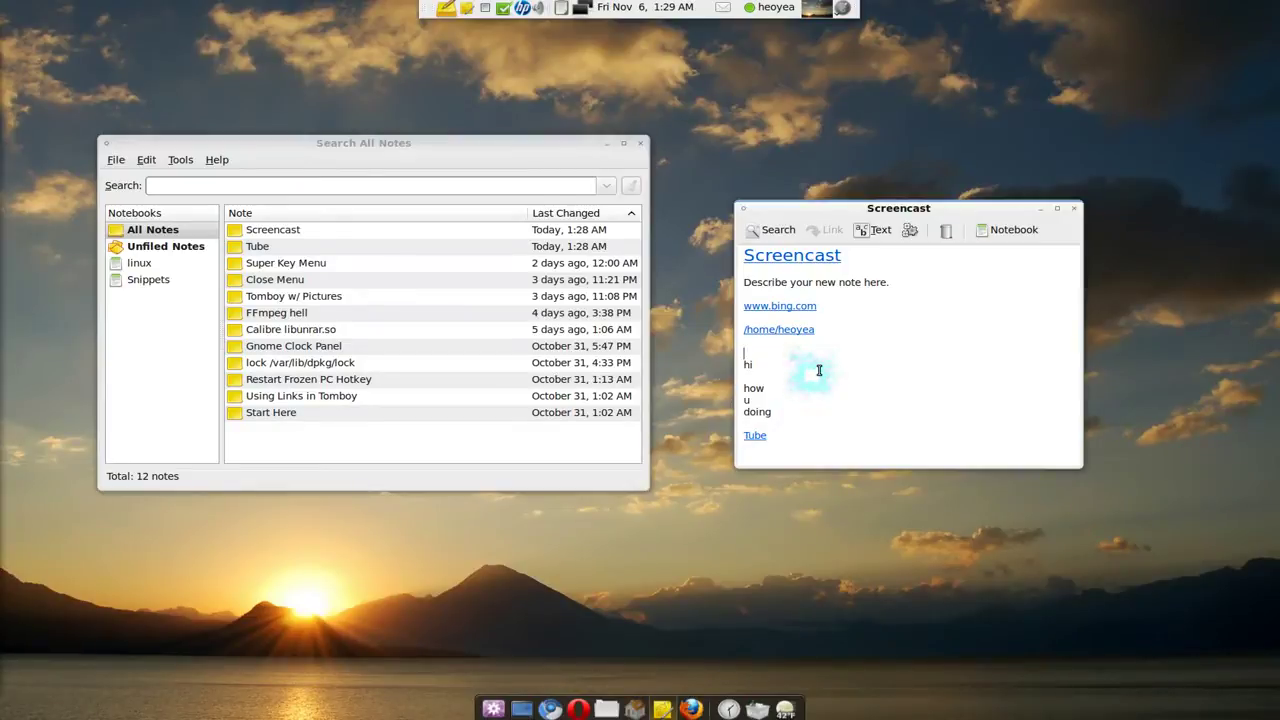
{"action": "key", "text": "Return"}
{"action": "key", "text": "Return"}
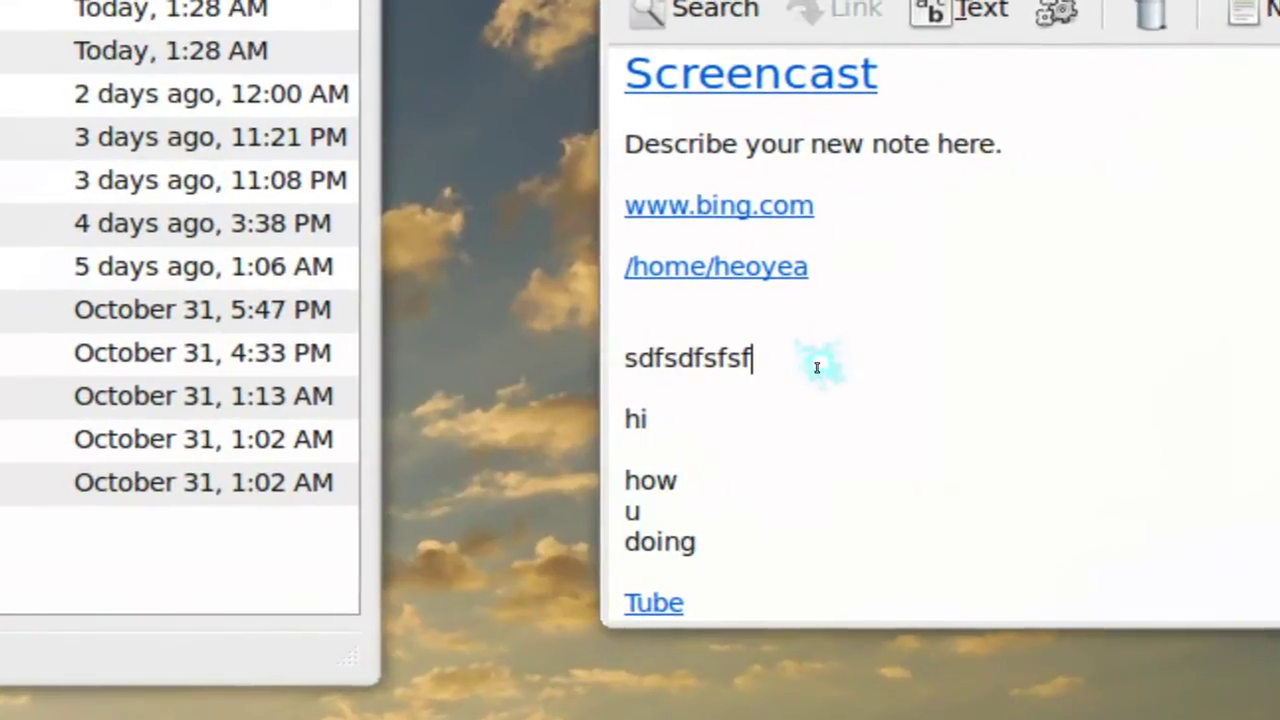
Insert a line reading ffmpeg hell below sdfsdfsfsf in the Screencast note so it links to the existing FFmpeg hell note
{"action": "left_click_drag", "start_coordinate": [810, 365], "coordinate": [591, 368]}
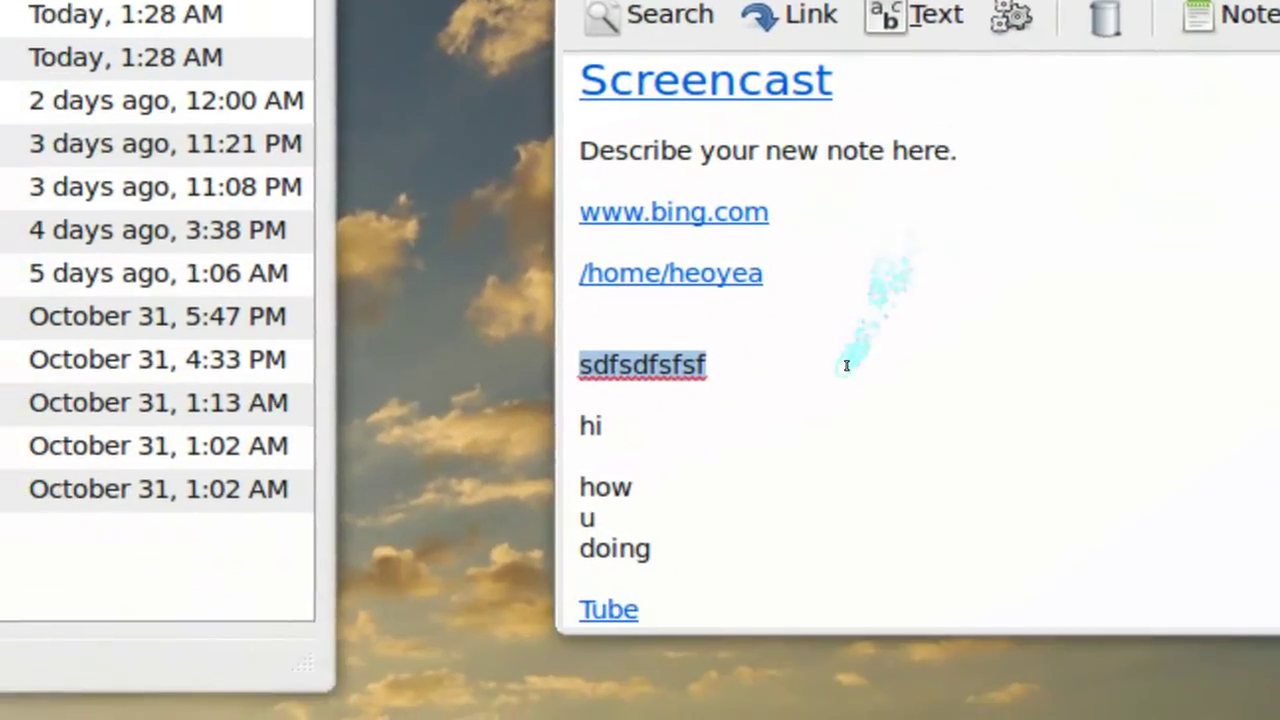
{"action": "left_click", "coordinate": [846, 365]}
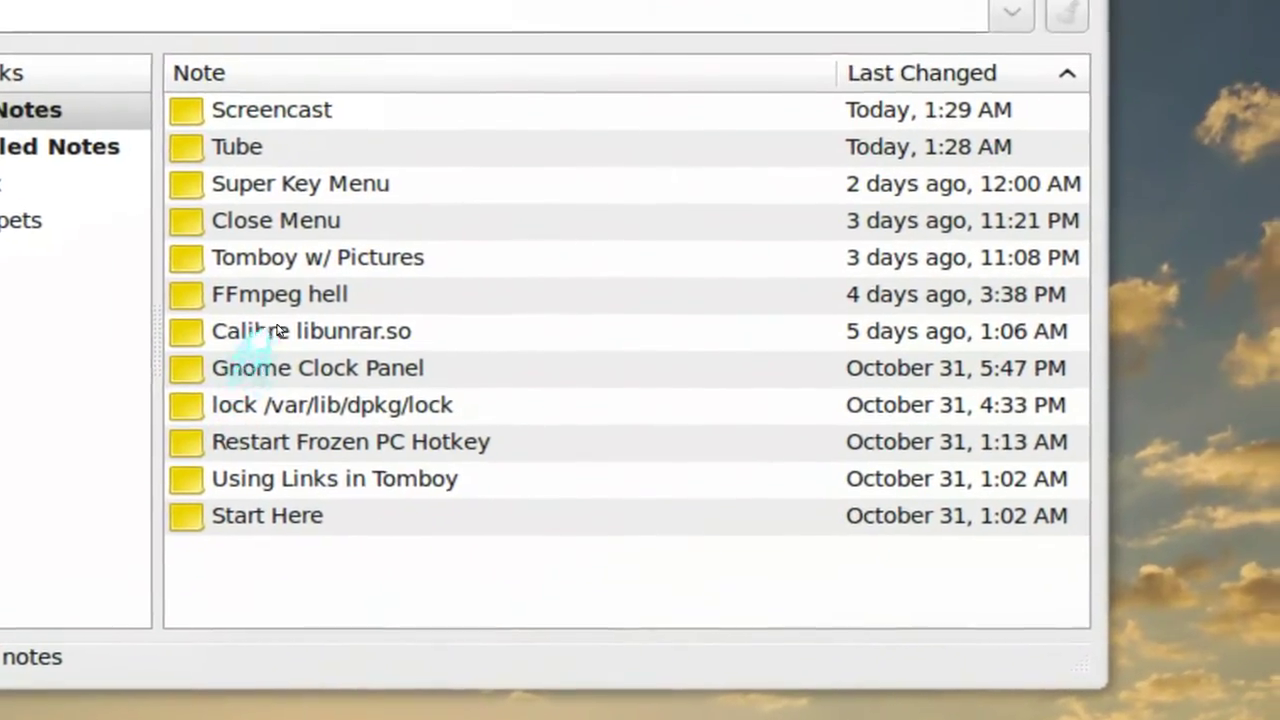
{"action": "left_click", "coordinate": [340, 270]}
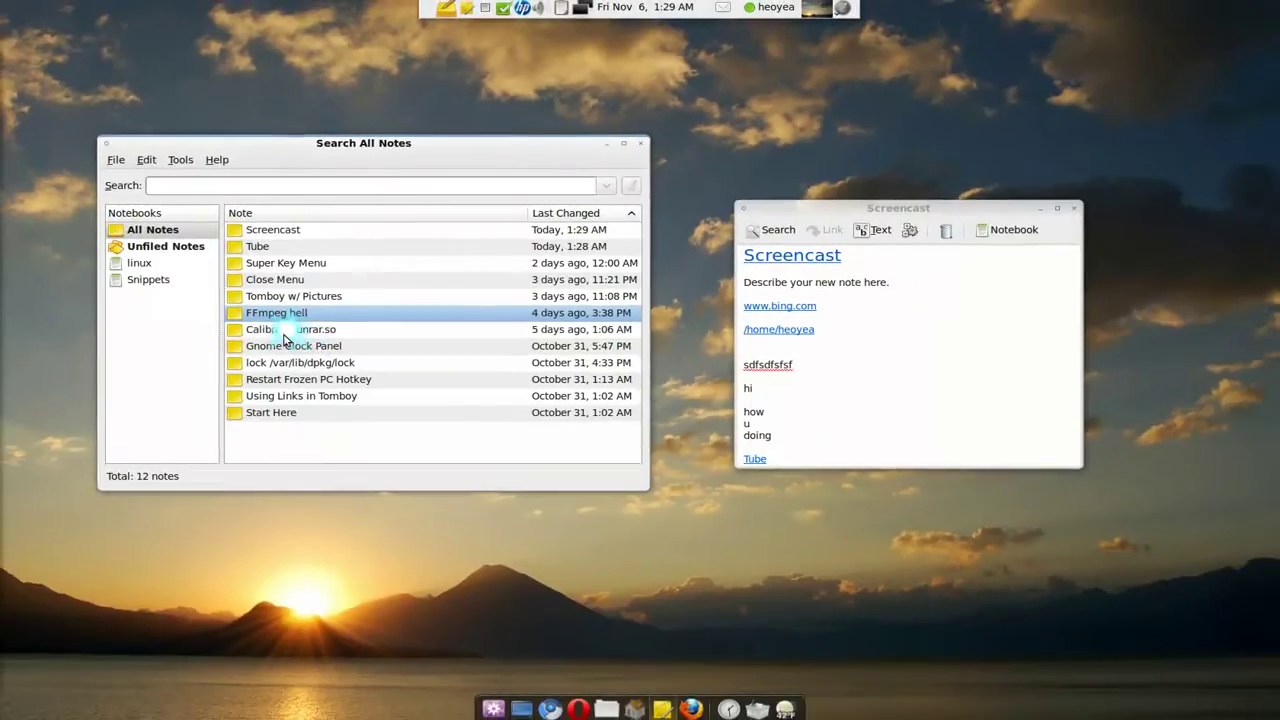
{"action": "left_click", "coordinate": [757, 363]}
{"action": "left_click", "coordinate": [822, 366]}
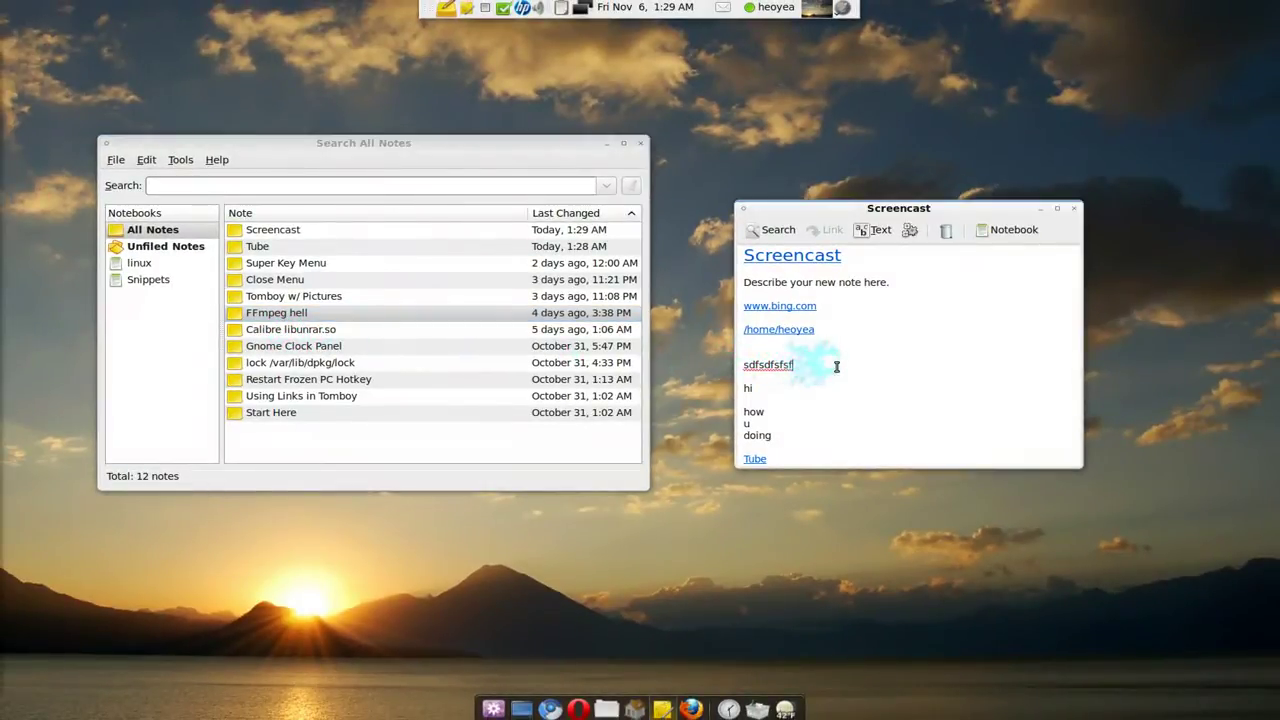
{"action": "key", "text": "Return"}
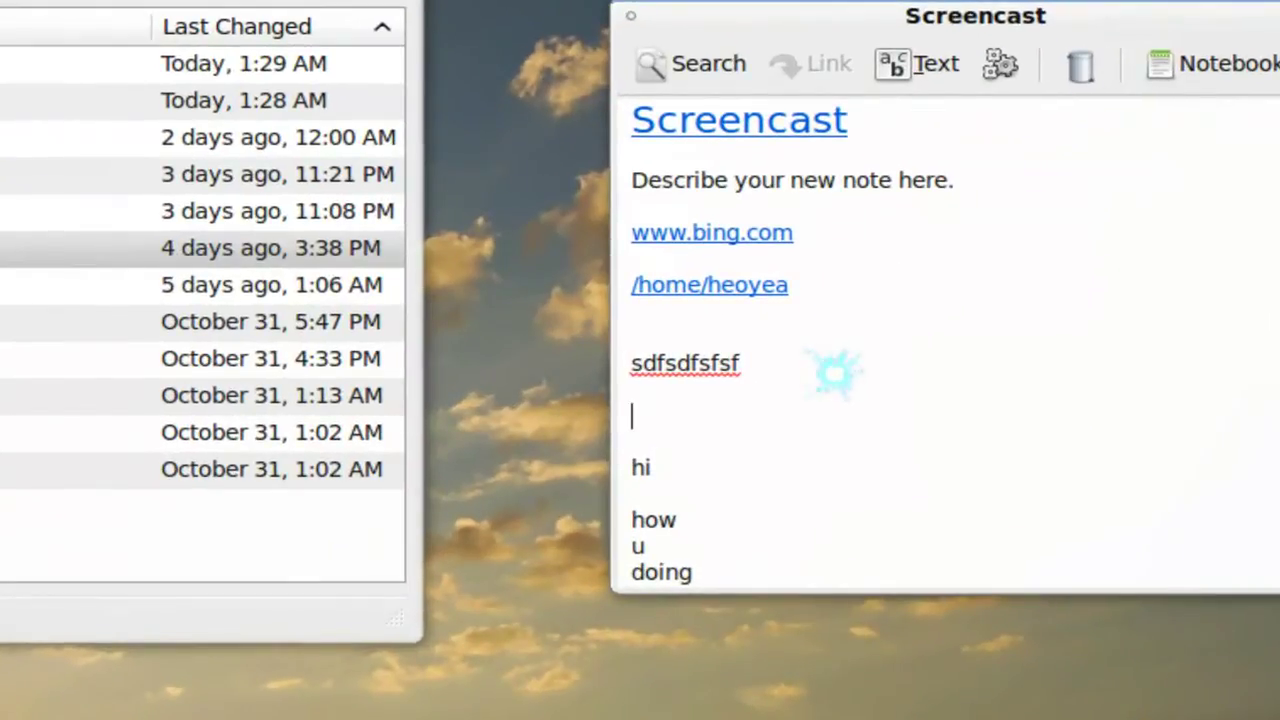
{"action": "type", "text": "ffmpe"}
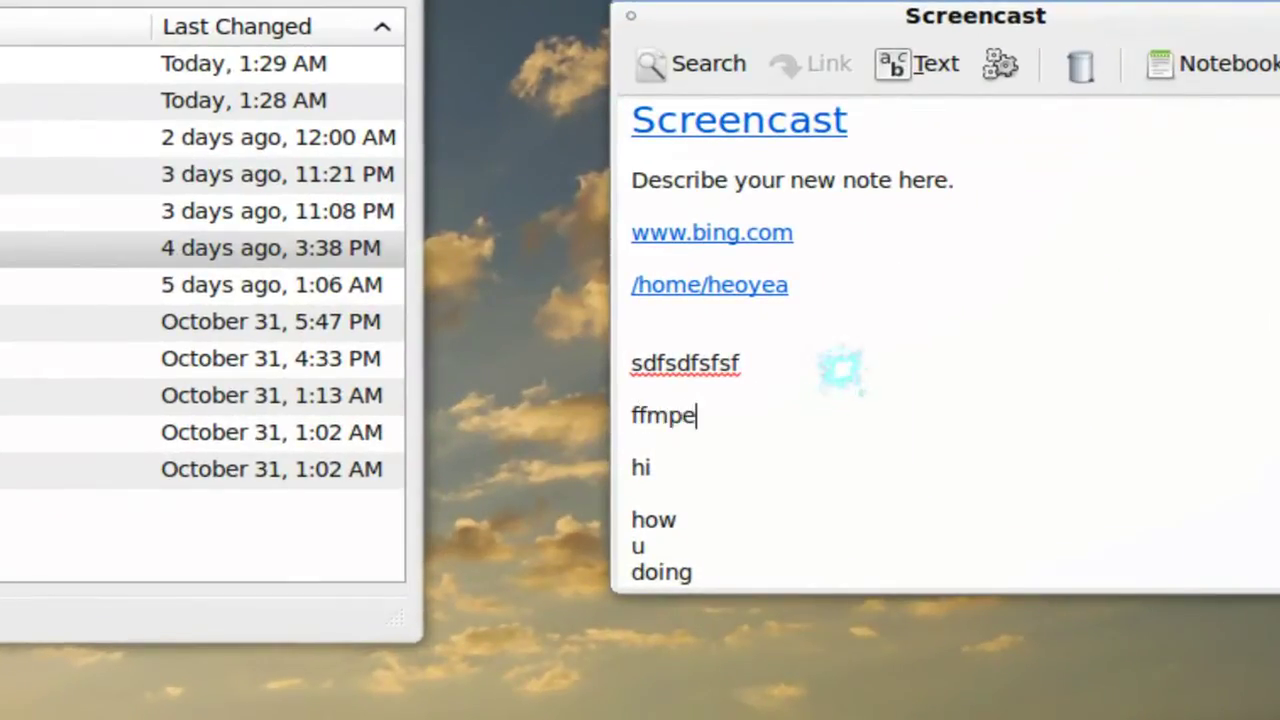
{"action": "type", "text": "g hell"}
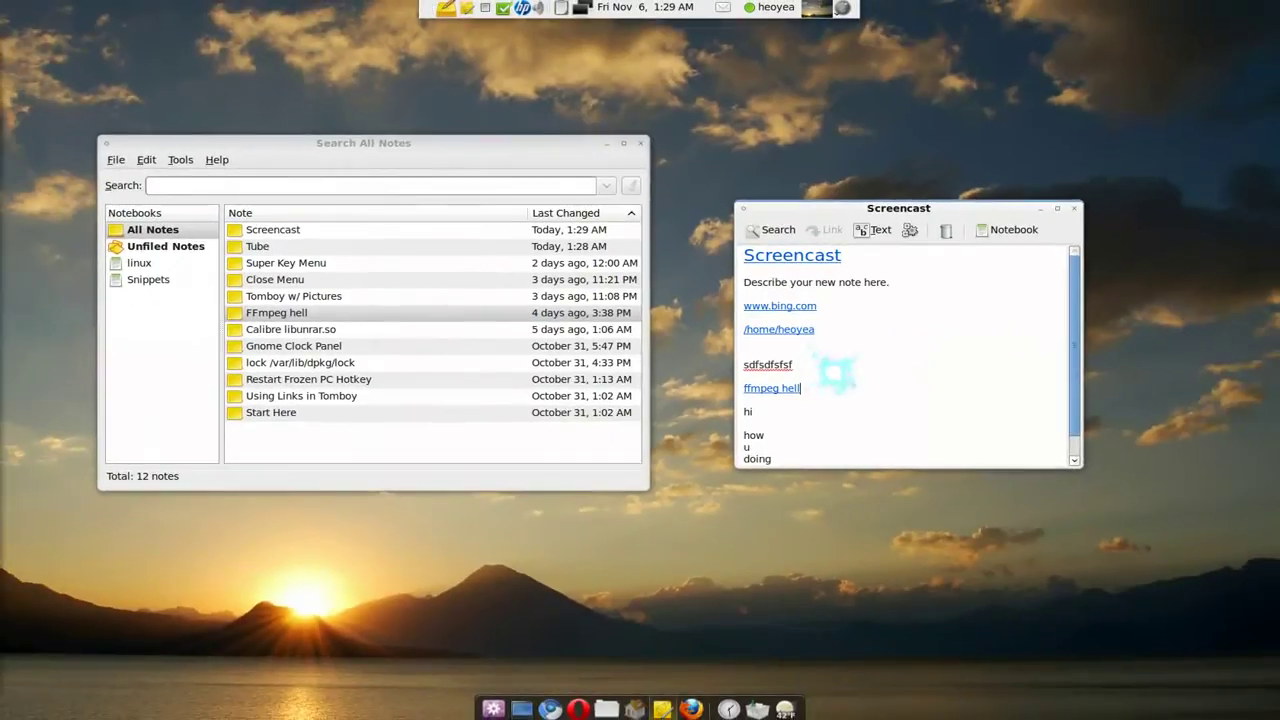
Open the FFmpeg hell note through its link in the Screencast note, view its beginning and close it
{"action": "left_click", "coordinate": [730, 415]}
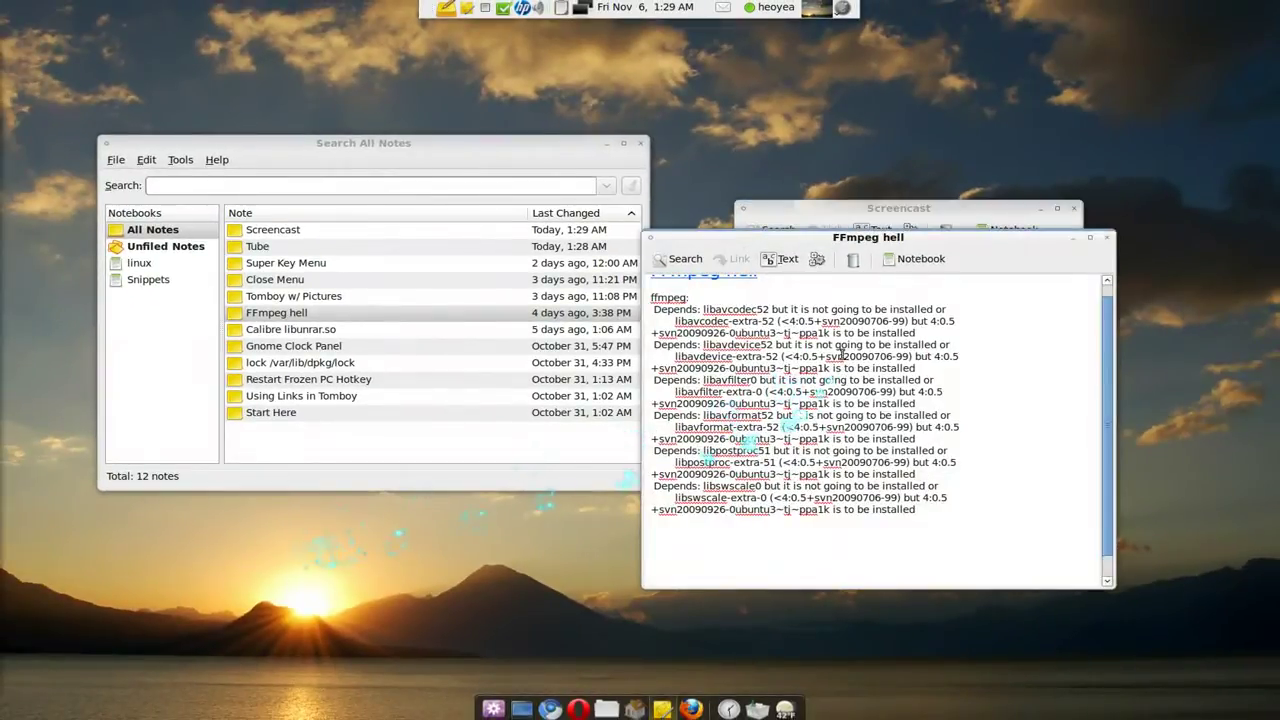
{"action": "scroll", "coordinate": [855, 335], "scroll_direction": "up", "scroll_amount": 1}
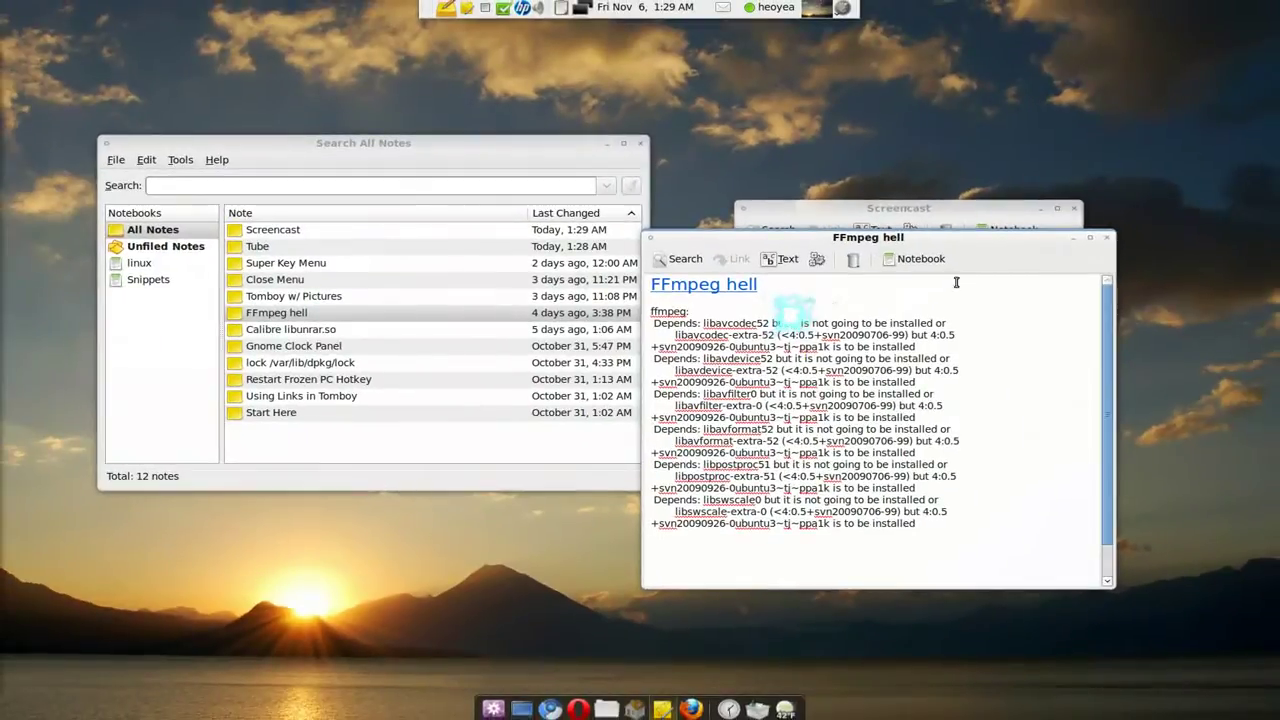
{"action": "left_click", "coordinate": [1100, 240]}
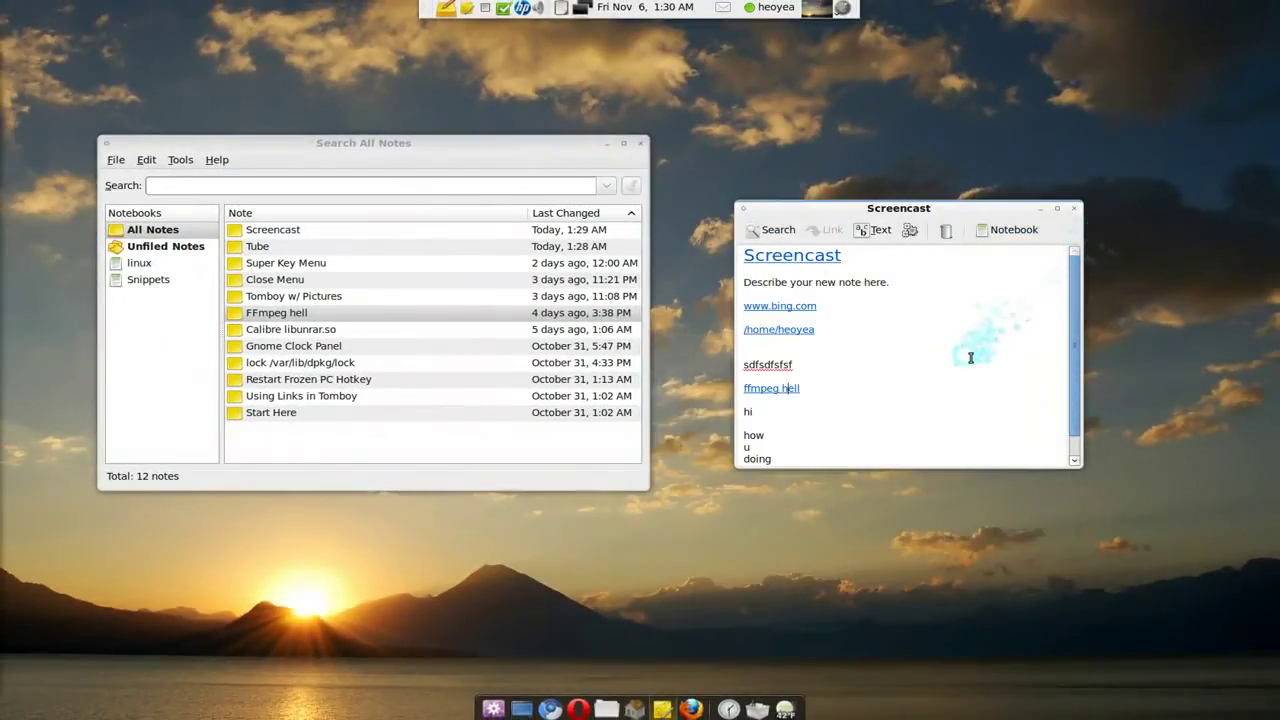
Try to insert a link to FFmpeg hell from the notes list into the Screencast note below sdfsdfsfsf
{"action": "left_click", "coordinate": [938, 372]}
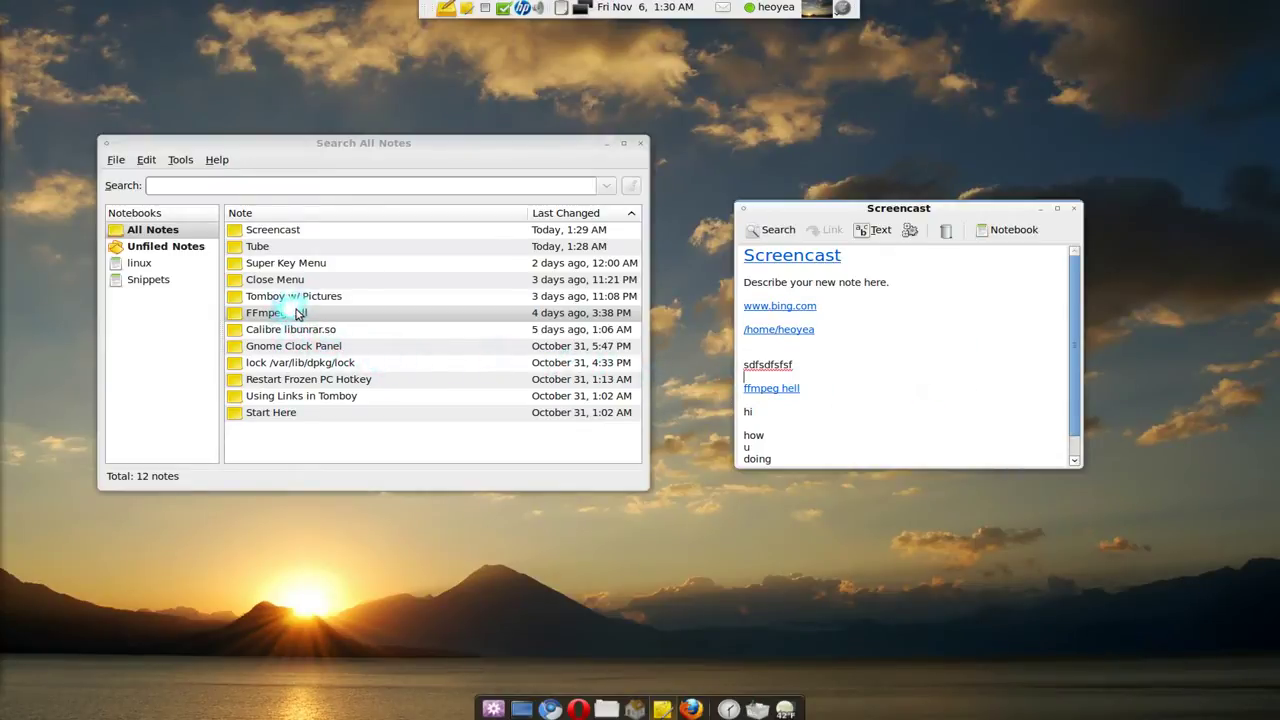
{"action": "left_click_drag", "start_coordinate": [292, 315], "coordinate": [808, 371]}
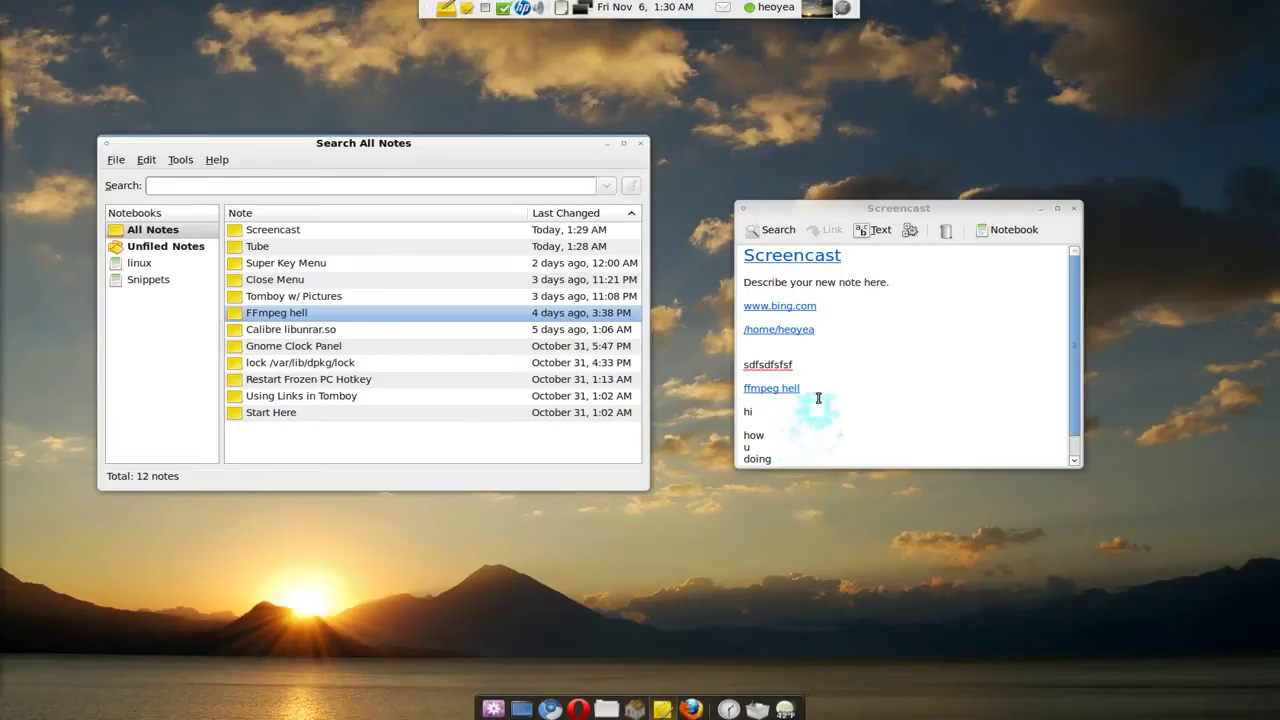
{"action": "left_click", "coordinate": [815, 398]}
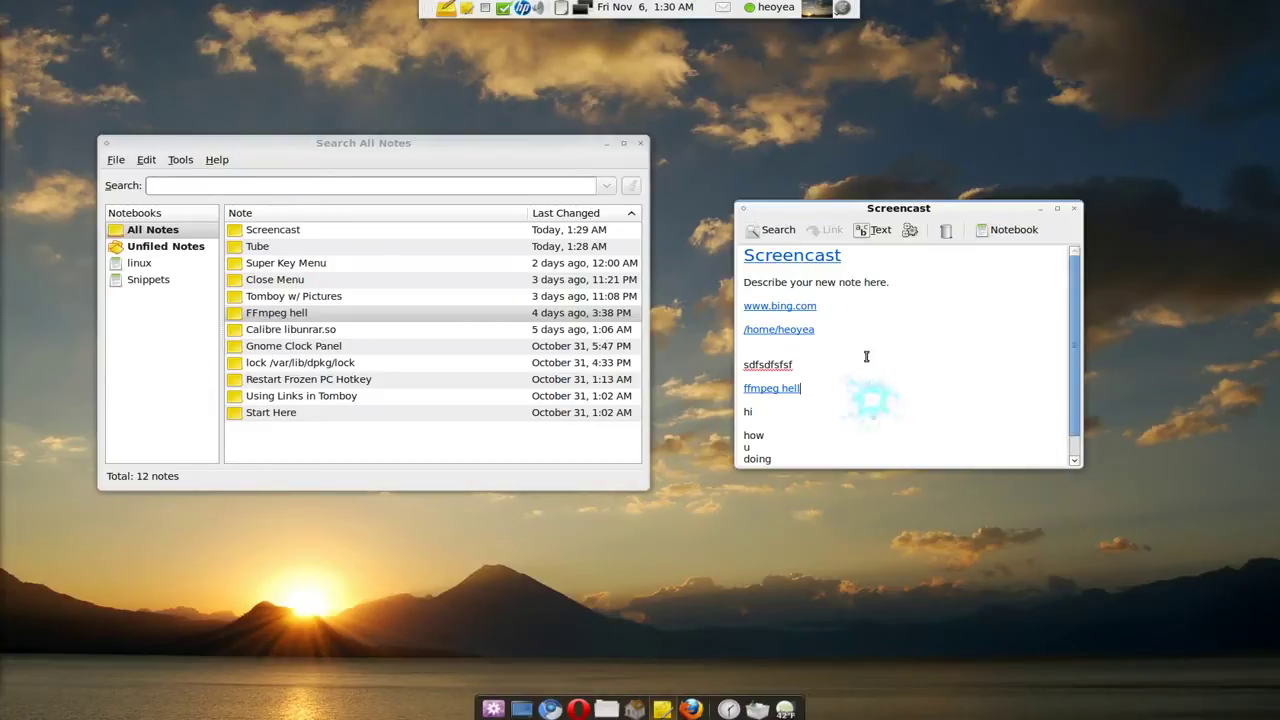
Select the description line in the Screencast note and view the available text formatting options and note tools
{"action": "left_click_drag", "start_coordinate": [887, 282], "coordinate": [714, 286]}
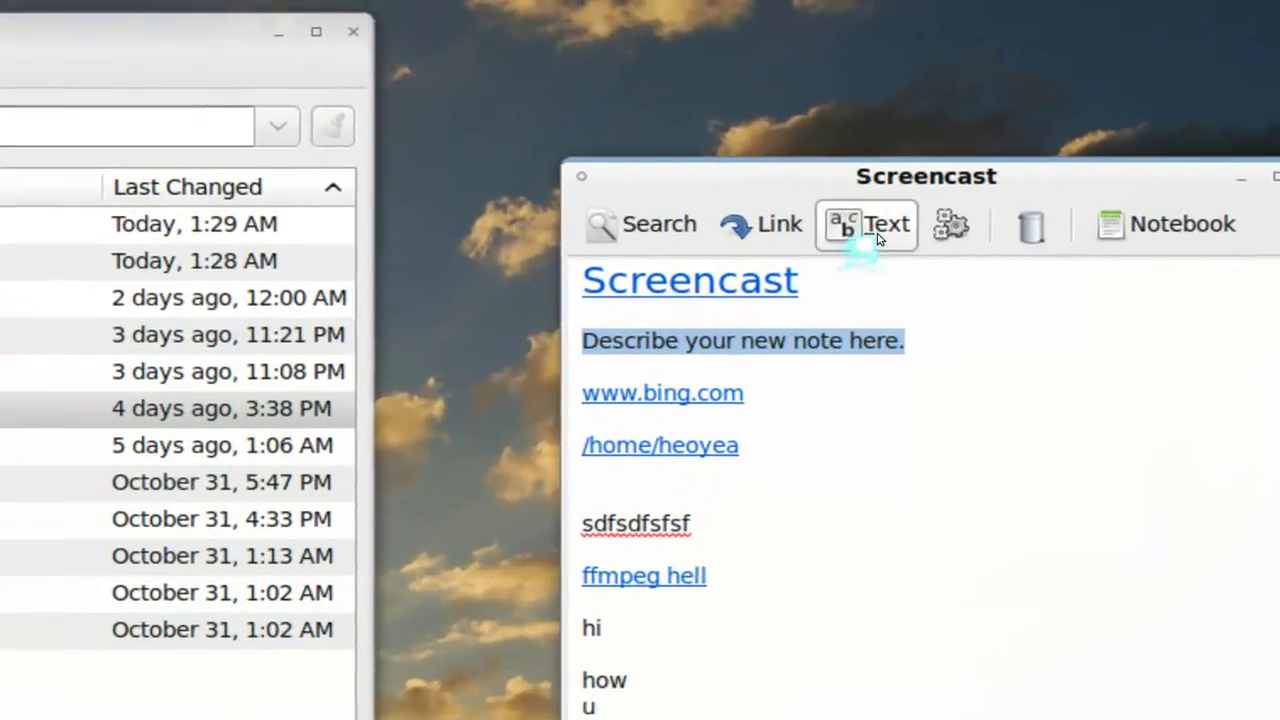
{"action": "left_click", "coordinate": [878, 238]}
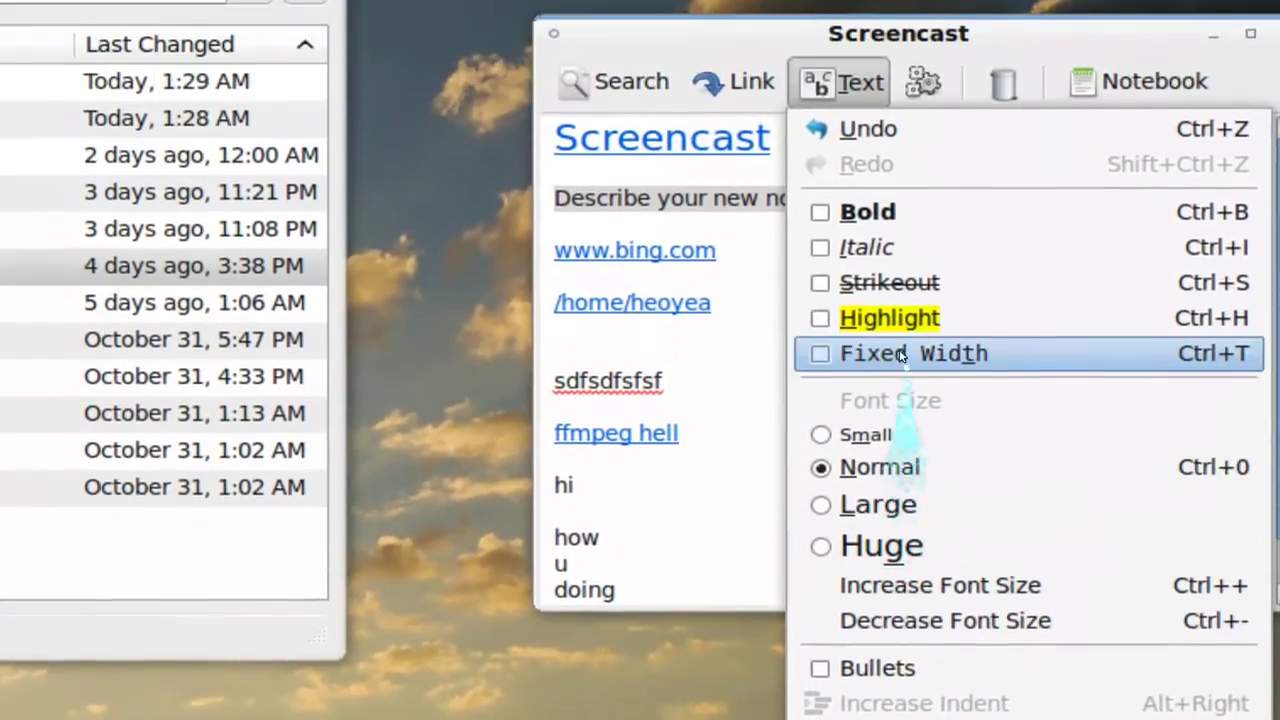
{"action": "left_click", "coordinate": [923, 78]}
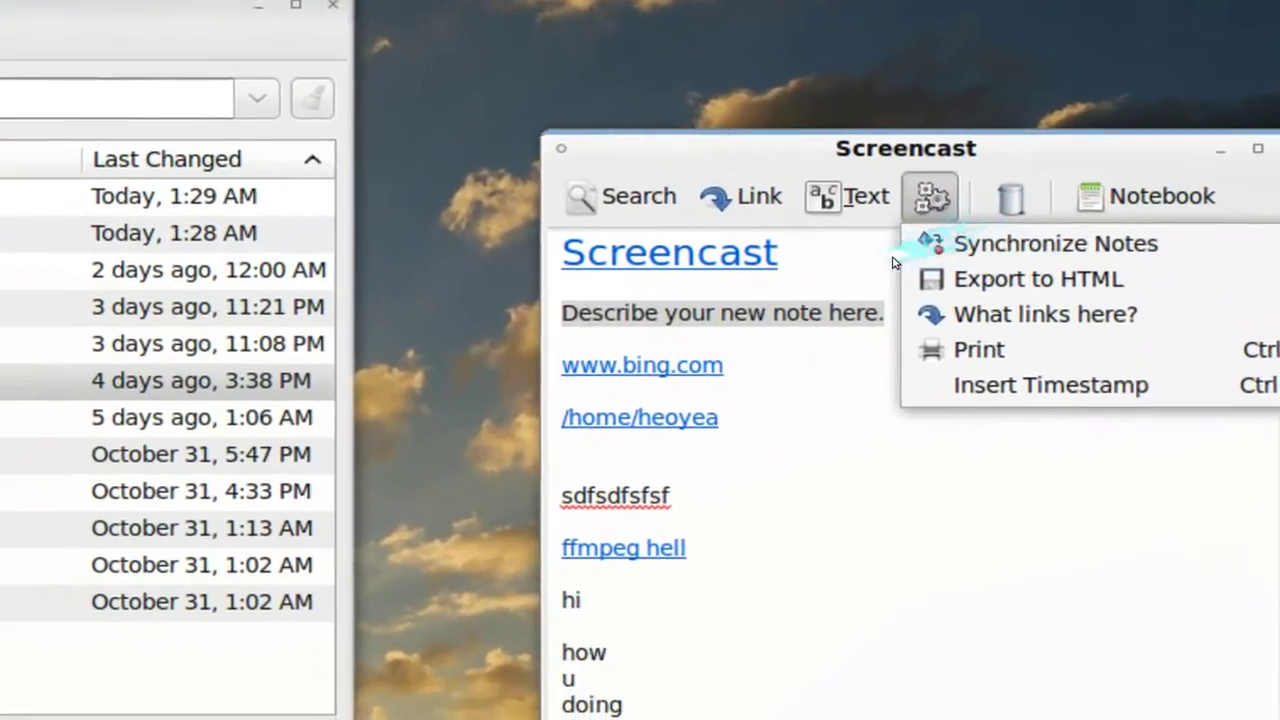
{"action": "left_click", "coordinate": [873, 265]}
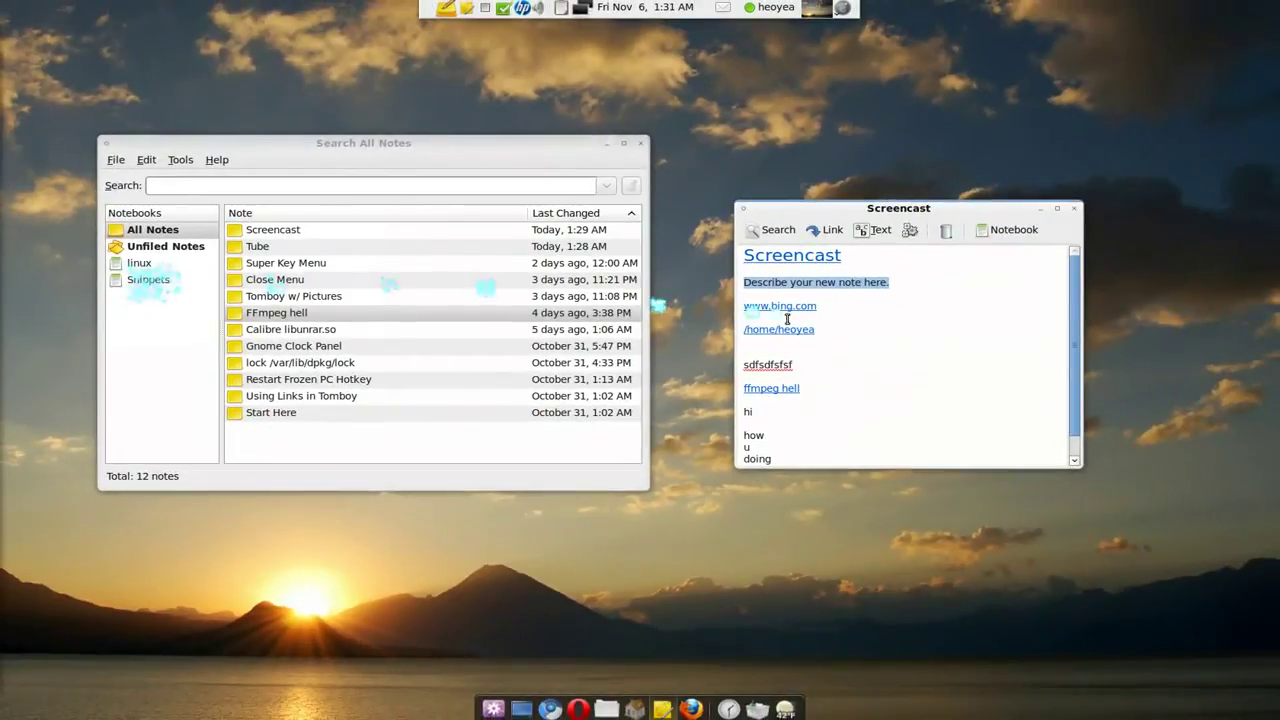
{"action": "left_click", "coordinate": [902, 318]}
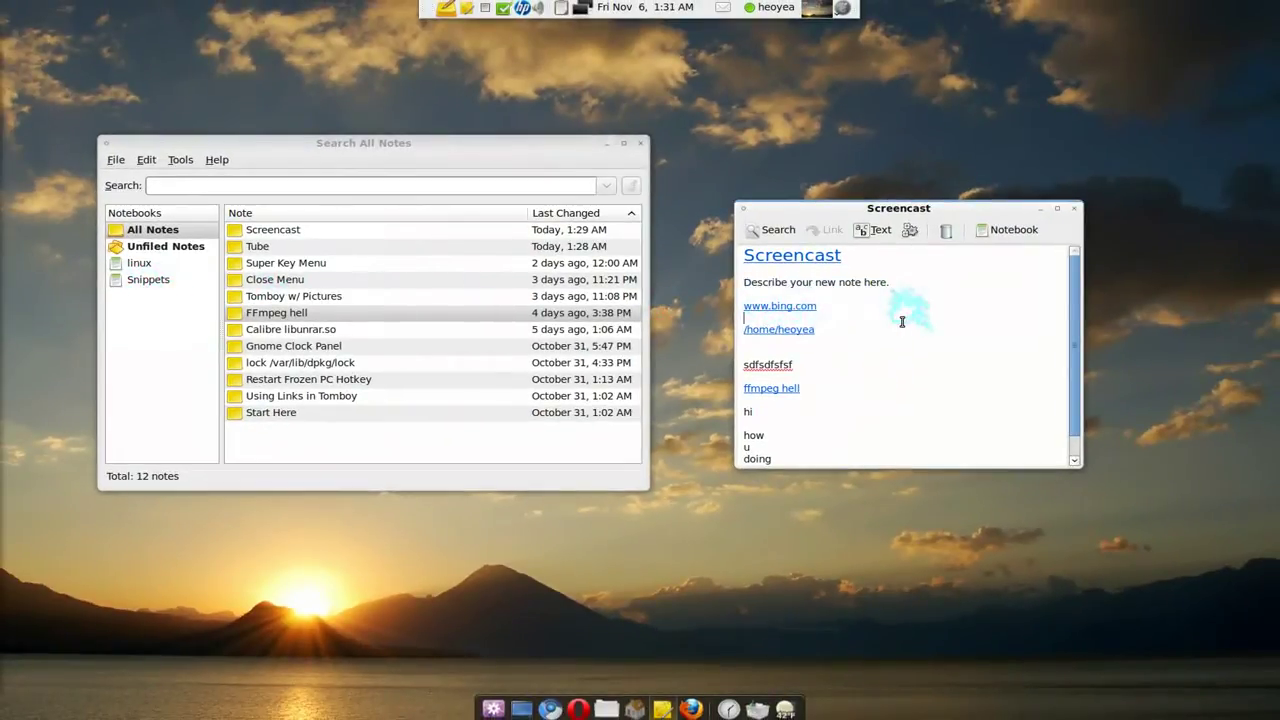
Close the Screencast note and move the Search All Notes window to the middle of the desktop
{"action": "left_click", "coordinate": [1074, 214]}
{"action": "left_click_drag", "start_coordinate": [352, 164], "coordinate": [646, 165]}
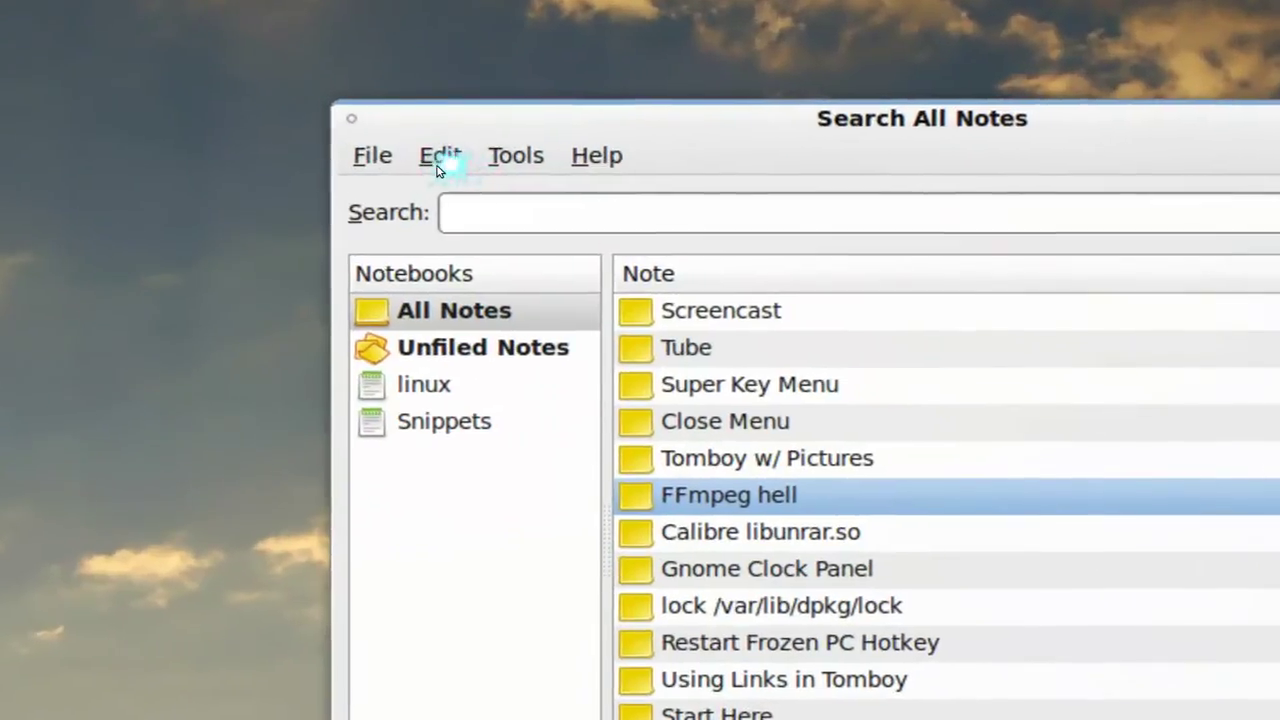
Open the Tomboy preferences and review the editing, hotkey and synchronization settings
{"action": "left_click", "coordinate": [440, 162]}
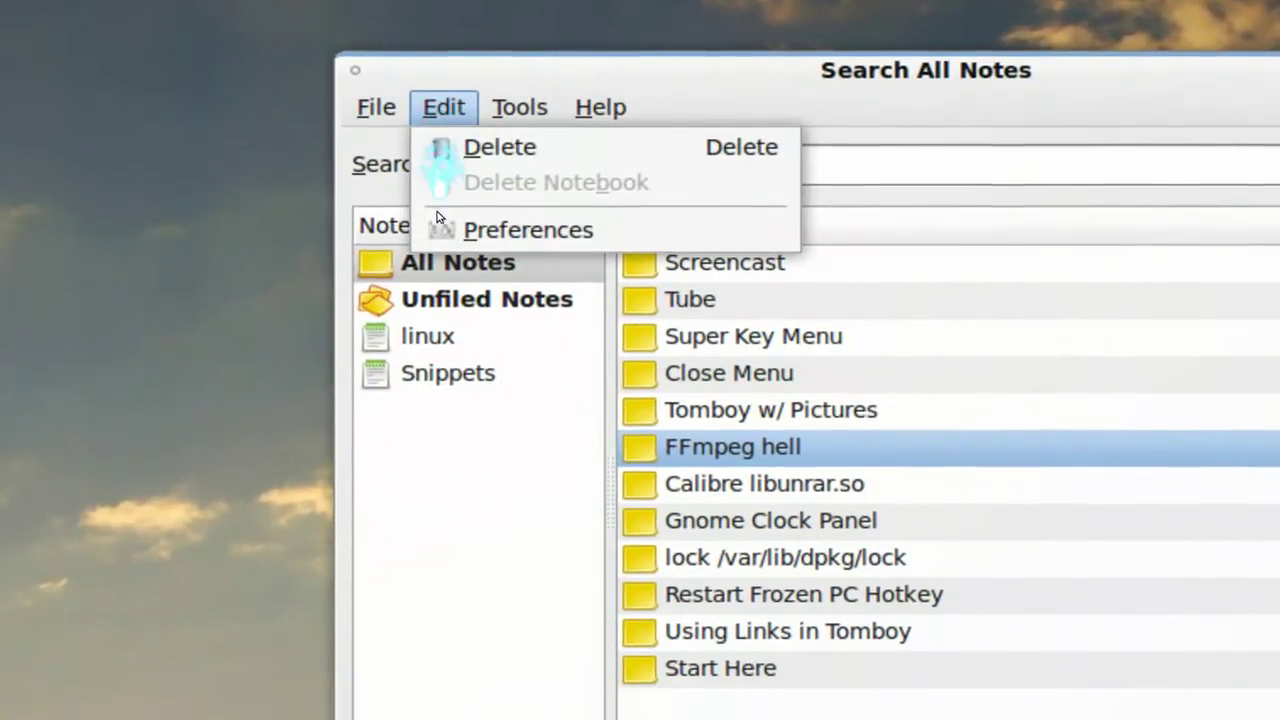
{"action": "left_click", "coordinate": [445, 277]}
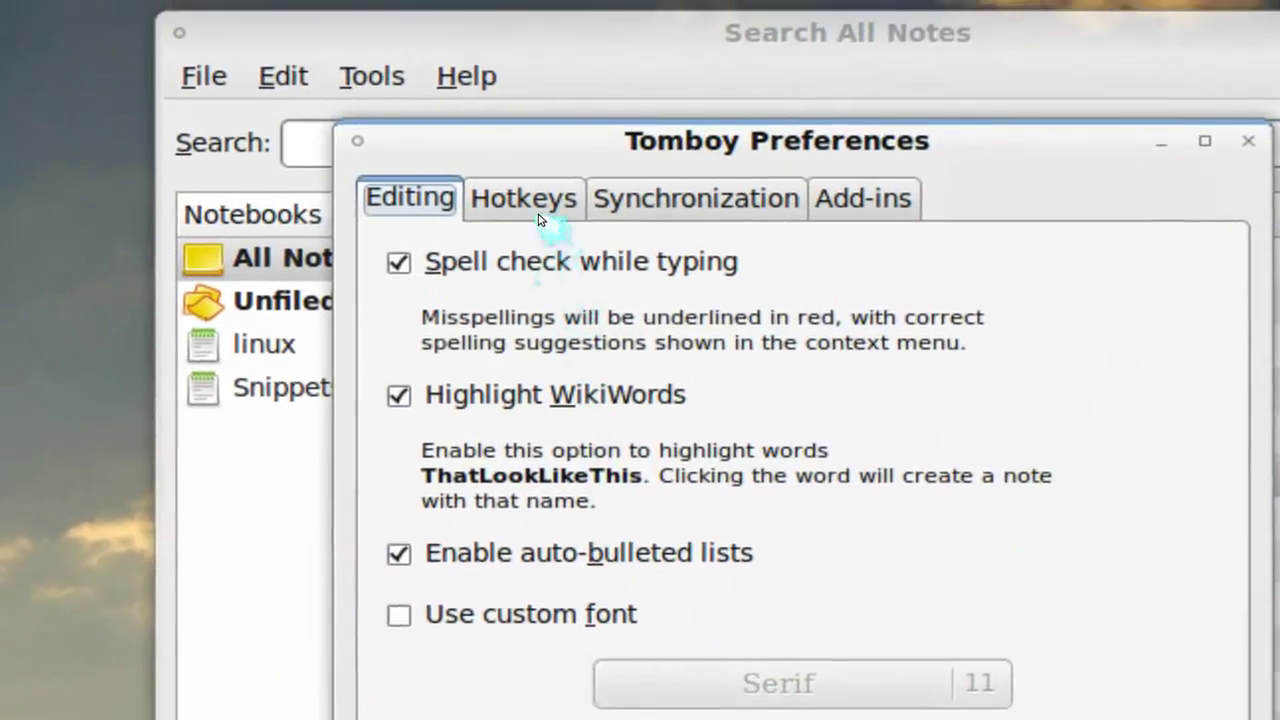
{"action": "left_click", "coordinate": [515, 185]}
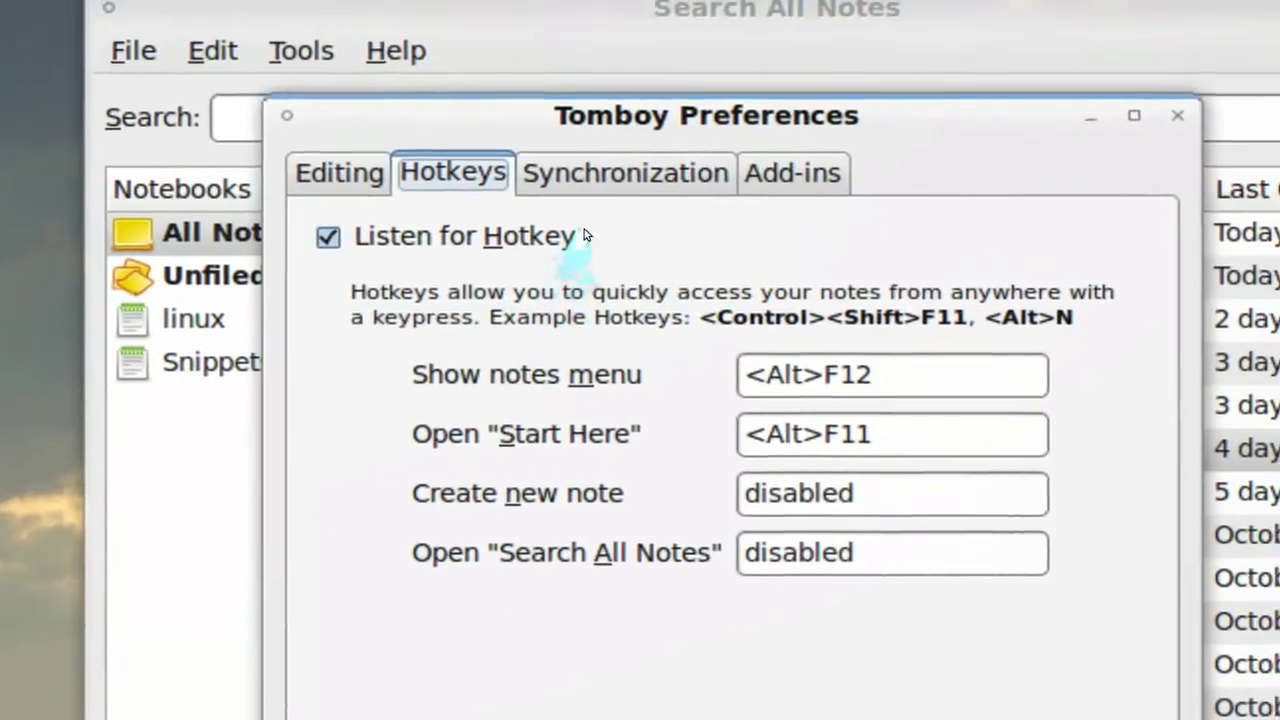
{"action": "left_click", "coordinate": [648, 92]}
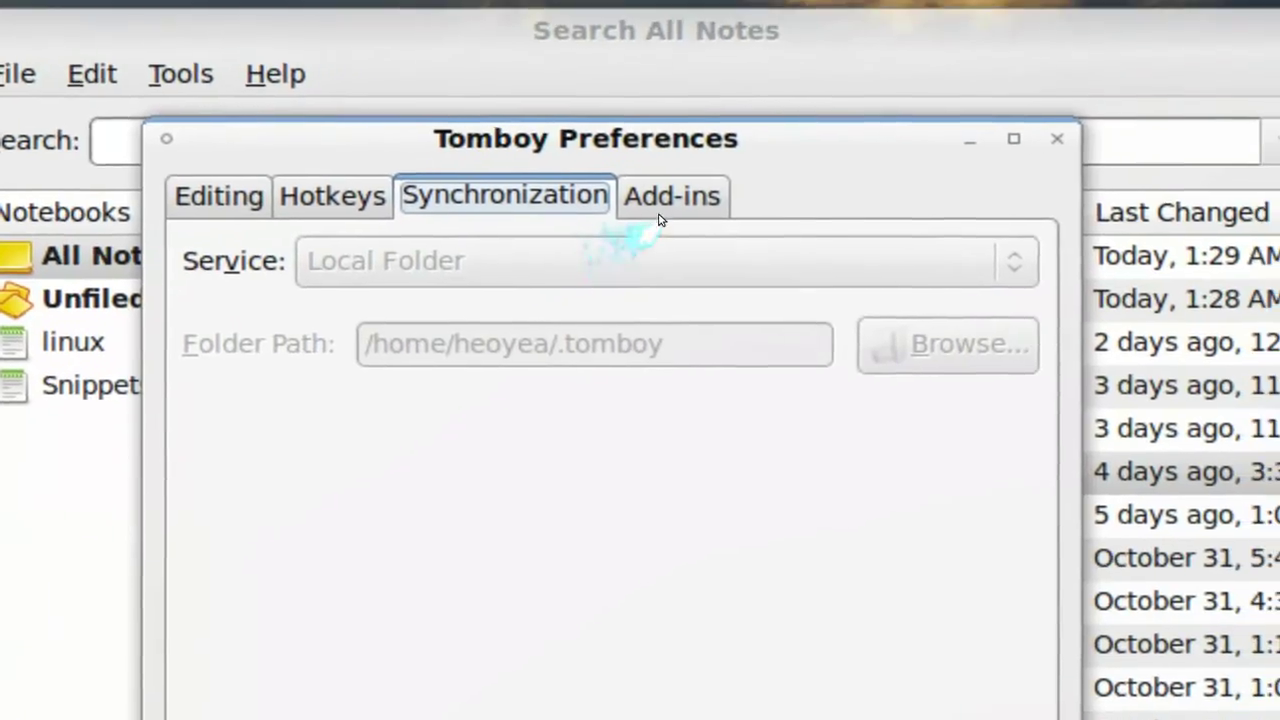
Examine the installed Tools and Desktop Integration add-ins, including Insert Timestamp, and close the preferences
{"action": "left_click", "coordinate": [750, 170]}
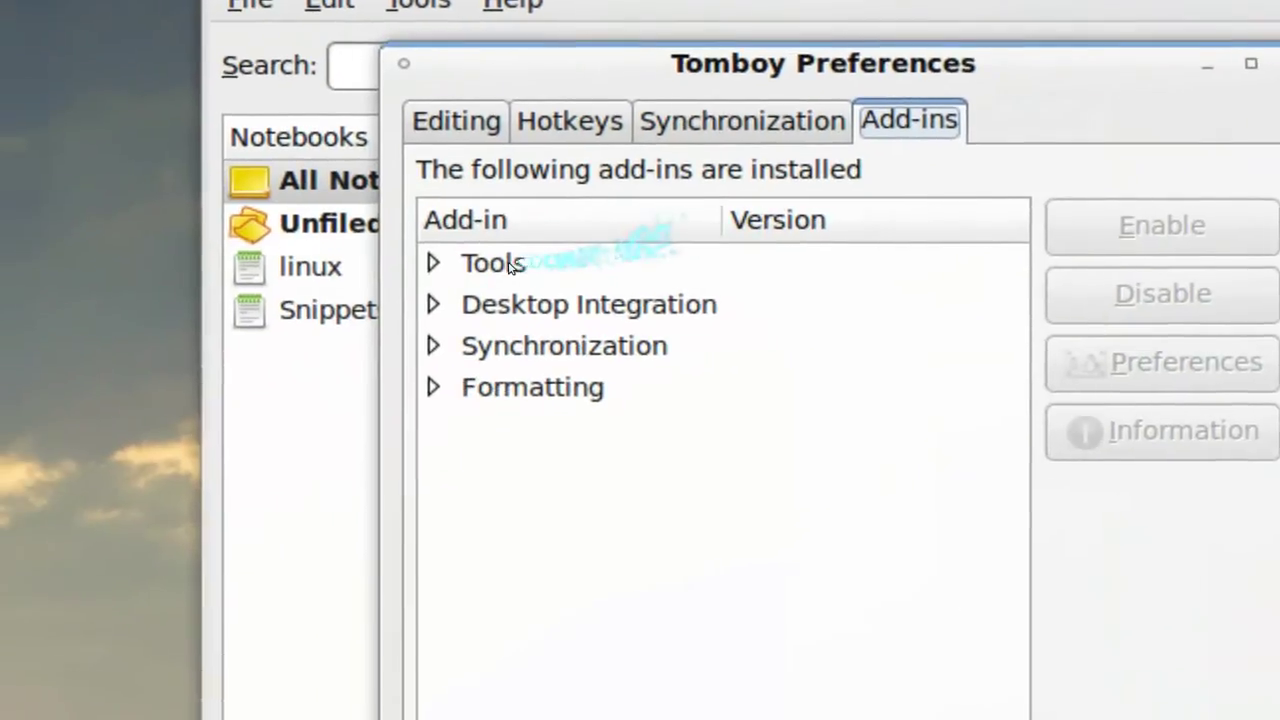
{"action": "left_click", "coordinate": [480, 262]}
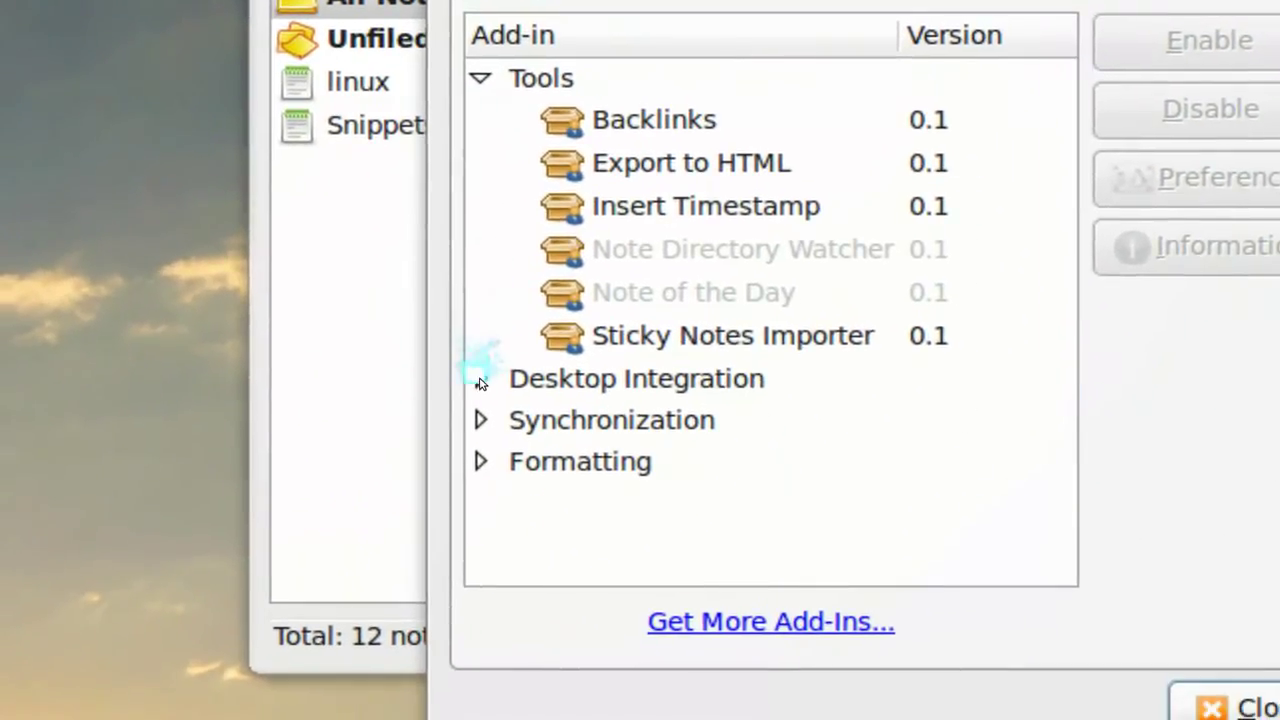
{"action": "left_click", "coordinate": [484, 560]}
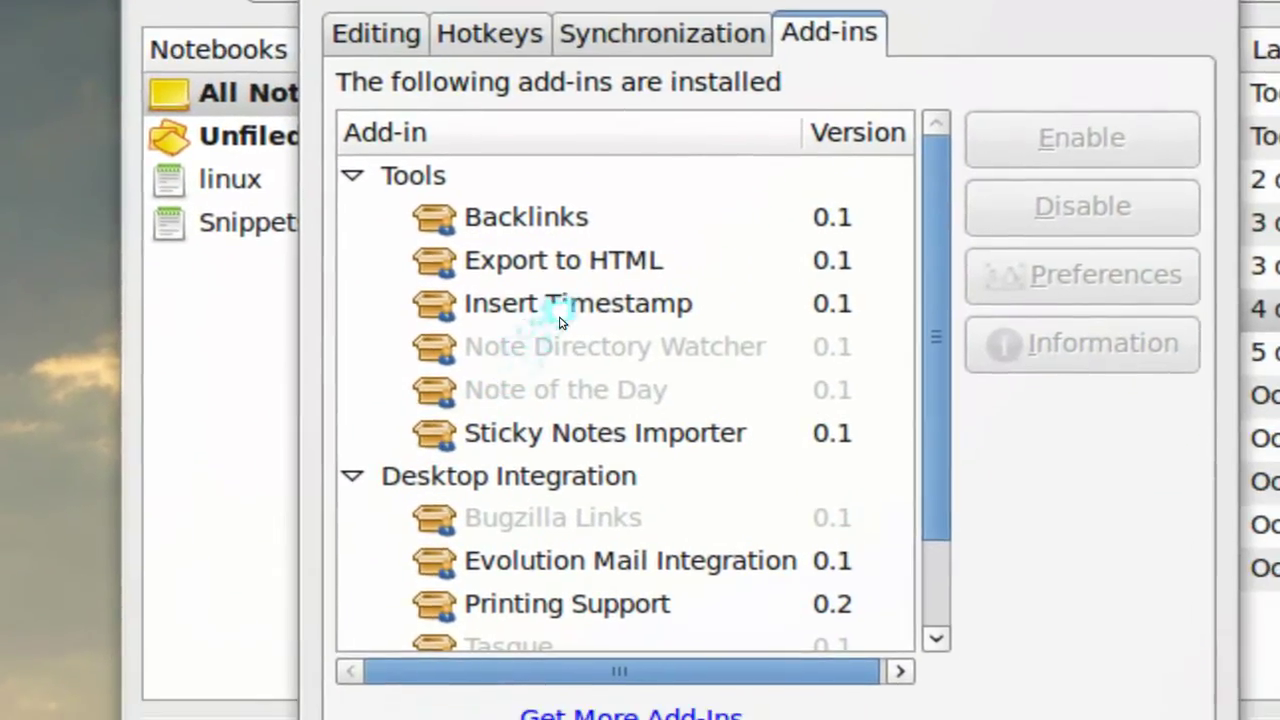
{"action": "left_click", "coordinate": [665, 224]}
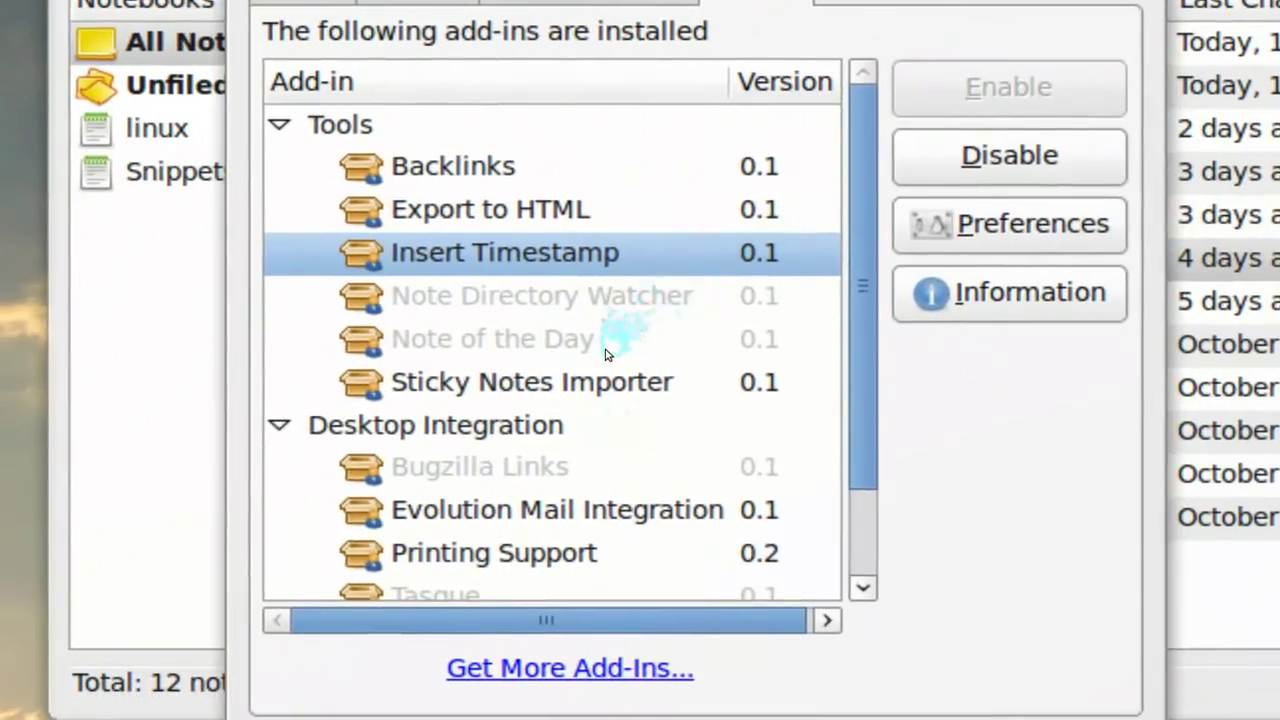
{"action": "scroll", "coordinate": [605, 354], "scroll_direction": "down", "scroll_amount": 2}
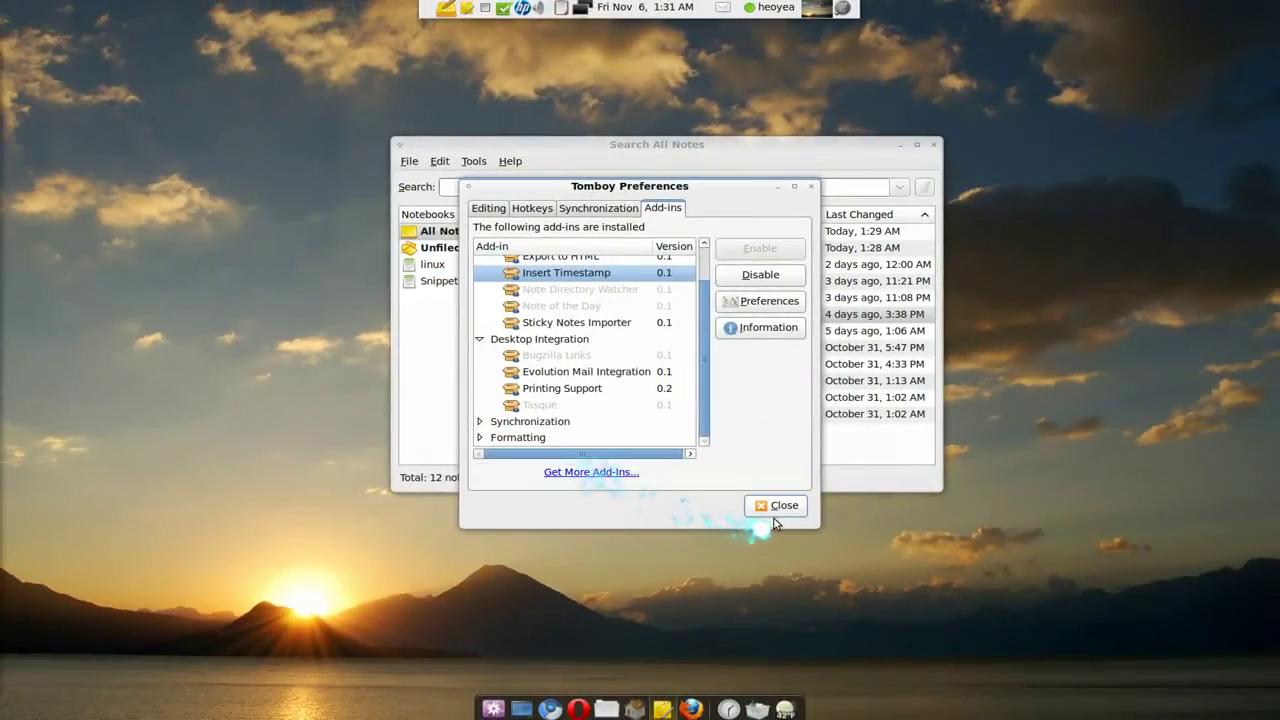
{"action": "left_click", "coordinate": [788, 507]}
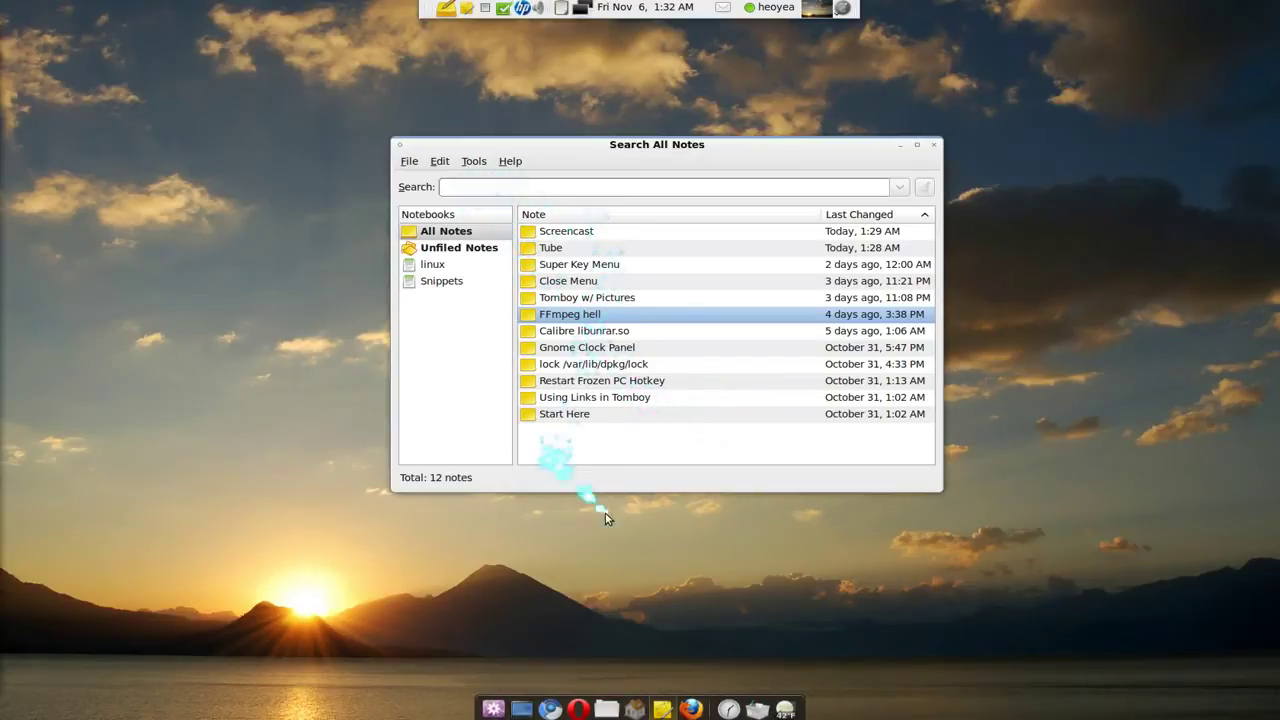
Switch to Firefox and view the Tomfox add-on page
{"action": "left_click", "coordinate": [615, 557]}
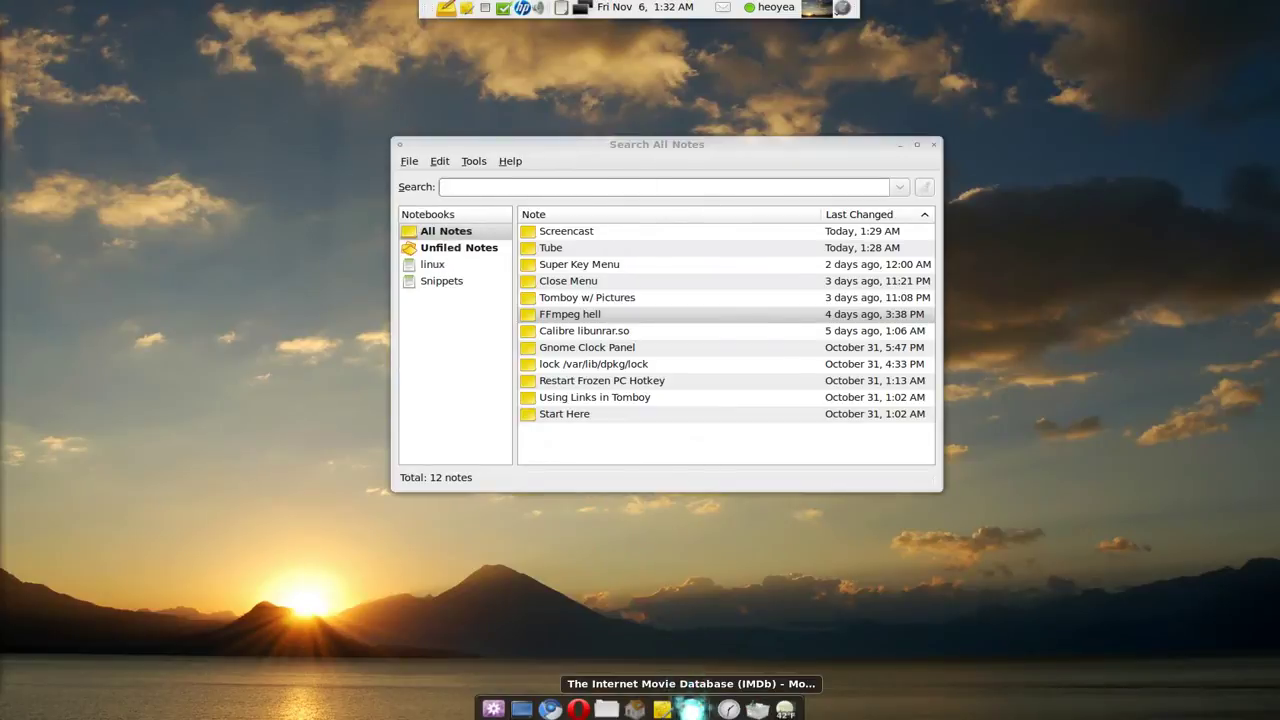
{"action": "left_click", "coordinate": [691, 709]}
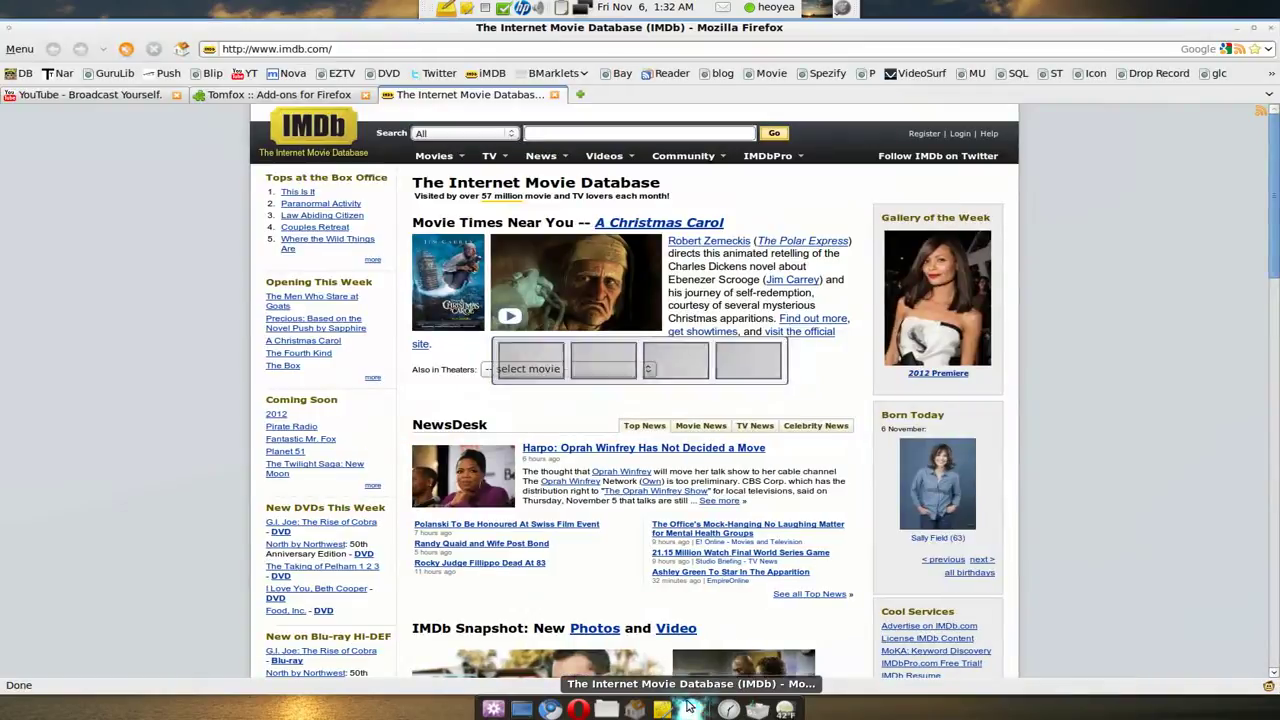
{"action": "left_click", "coordinate": [255, 95]}
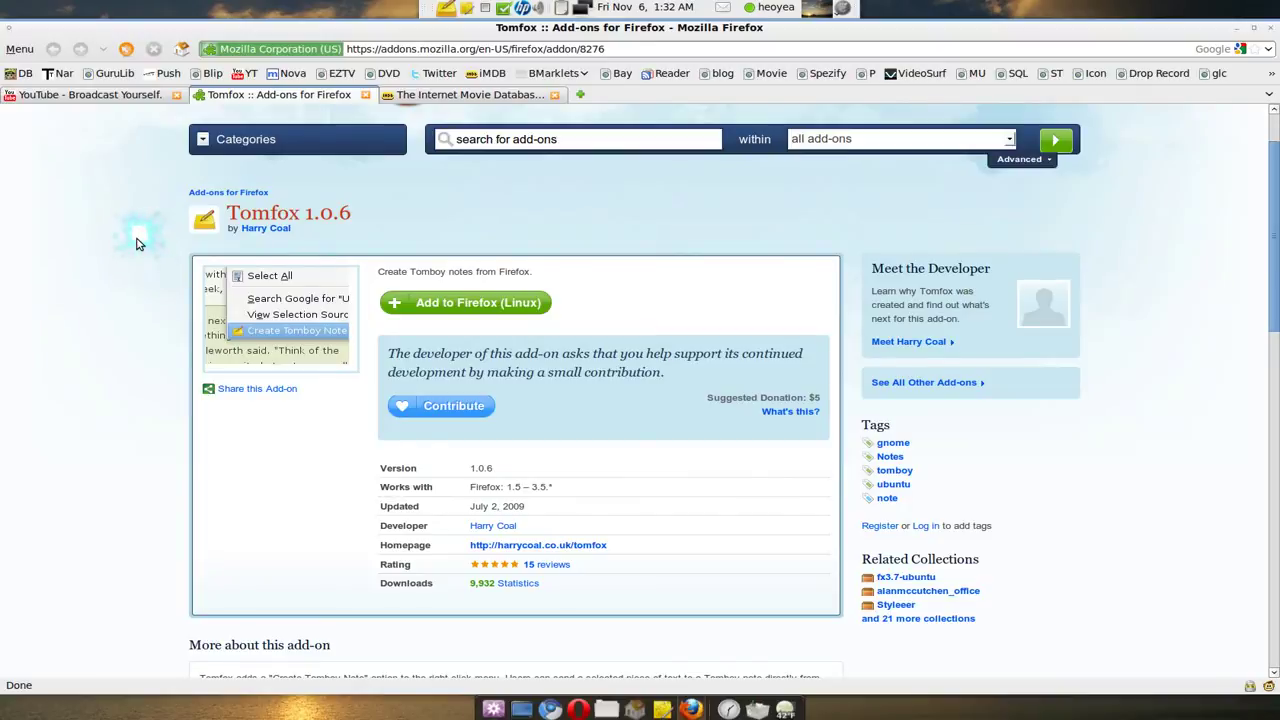
Return to the IMDb home page and open the page of the movie A Christmas Carol
{"action": "left_click", "coordinate": [420, 95]}
{"action": "scroll", "coordinate": [716, 325], "scroll_direction": "down", "scroll_amount": 2}
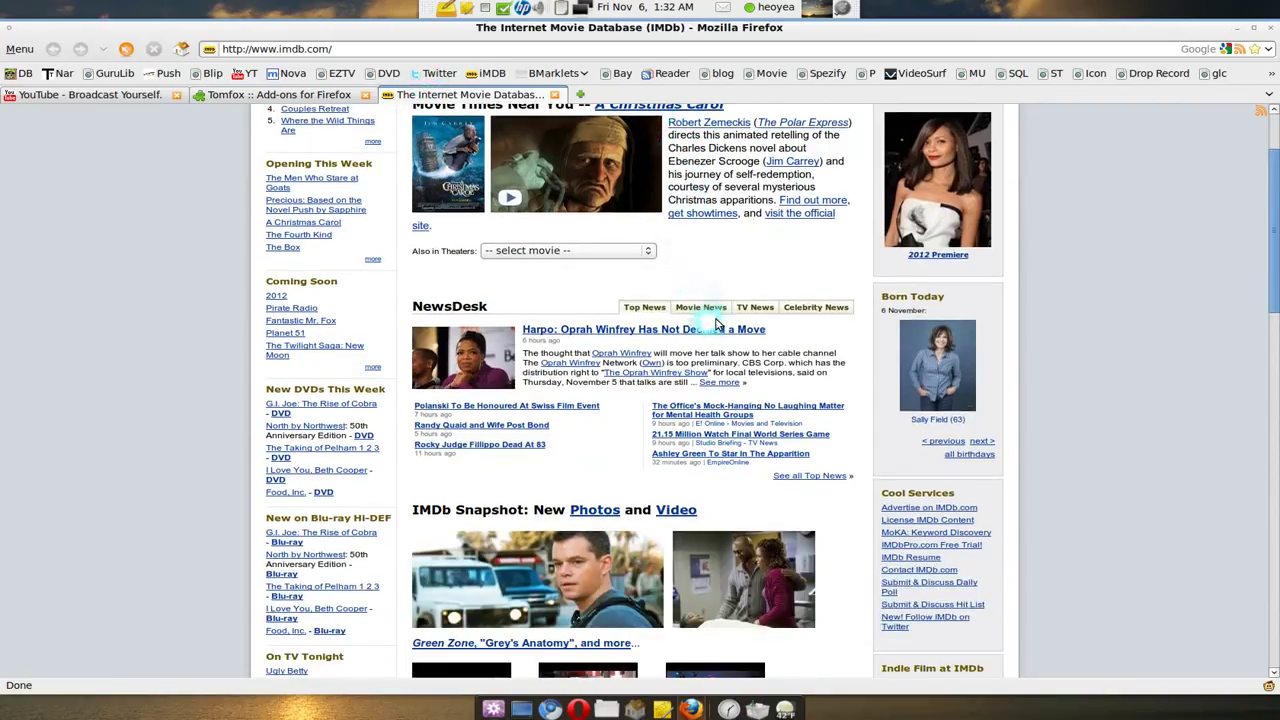
{"action": "scroll", "coordinate": [716, 325], "scroll_direction": "up", "scroll_amount": 2}
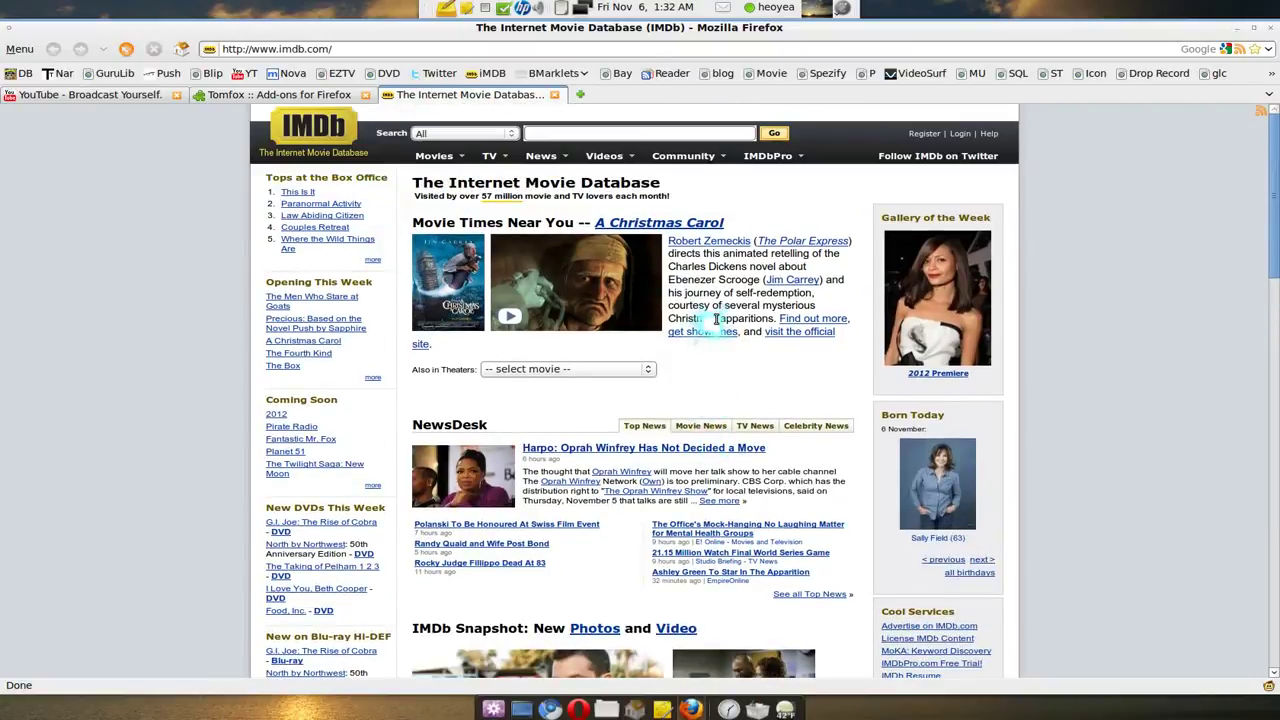
{"action": "left_click", "coordinate": [661, 223]}
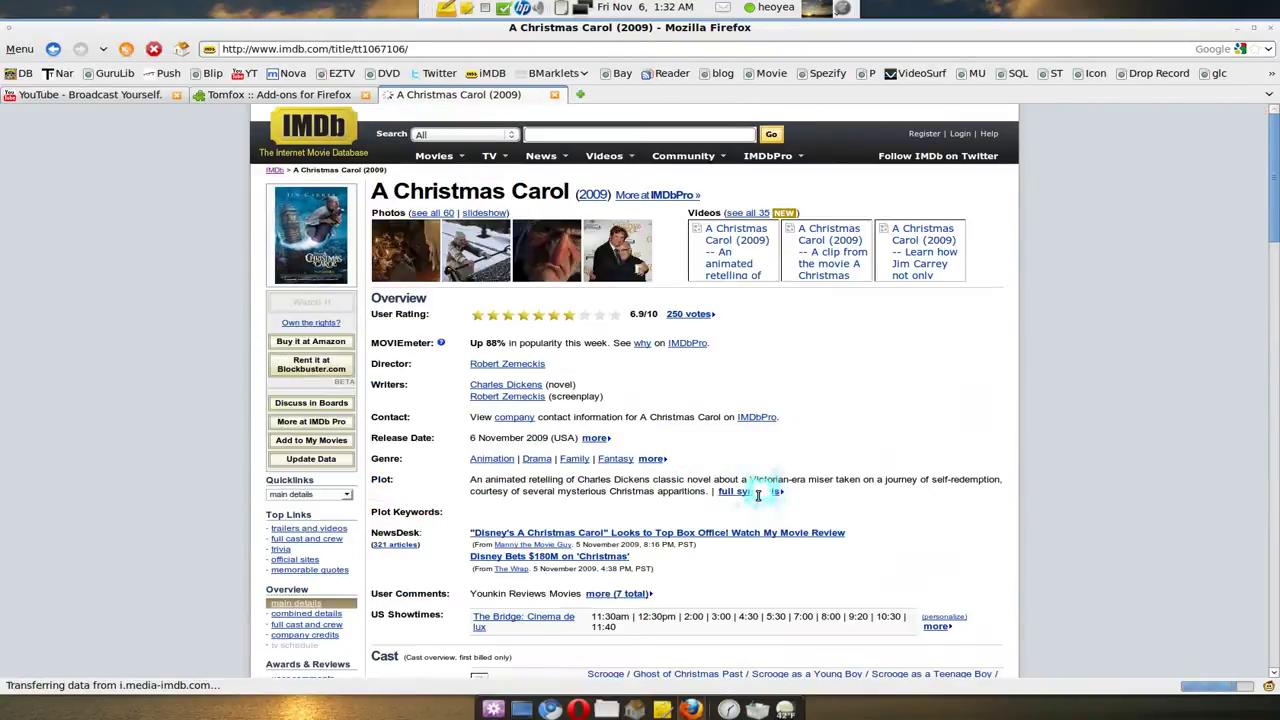
Create a Tomboy note from the plot summary text on the A Christmas Carol (2009) page
{"action": "scroll", "coordinate": [731, 481], "scroll_direction": "down", "scroll_amount": 2}
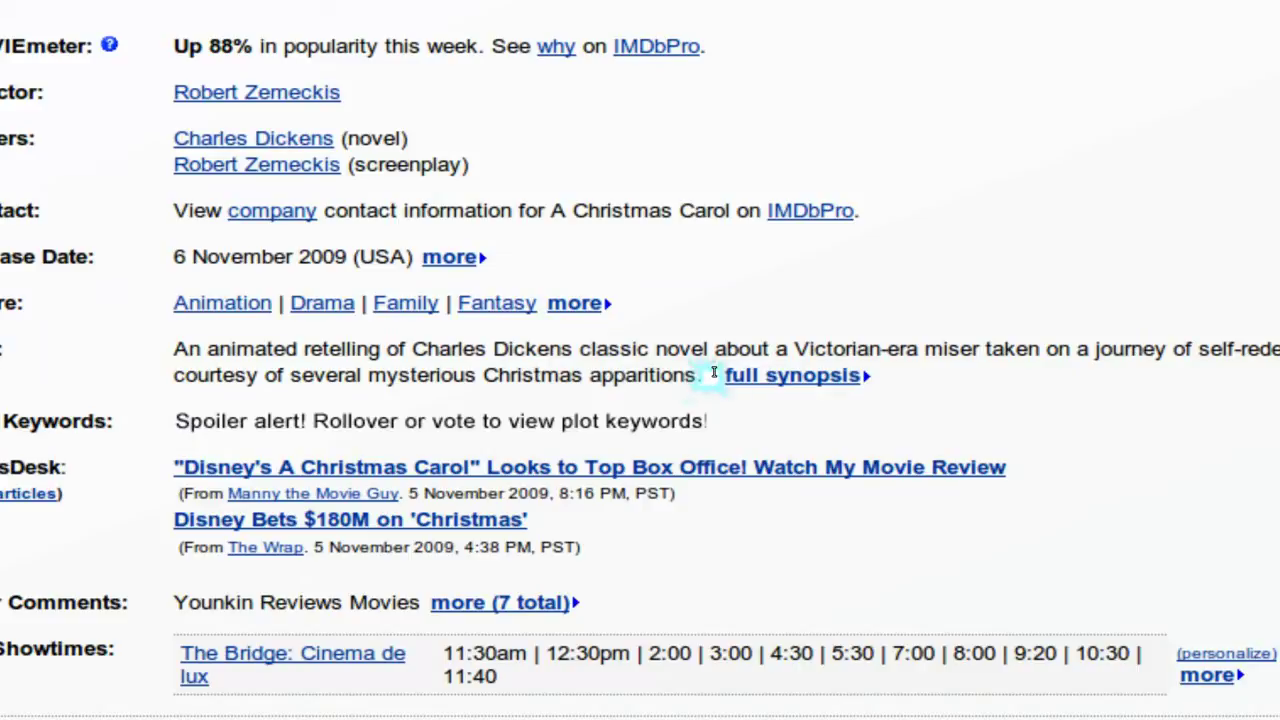
{"action": "left_click_drag", "start_coordinate": [713, 373], "coordinate": [157, 340]}
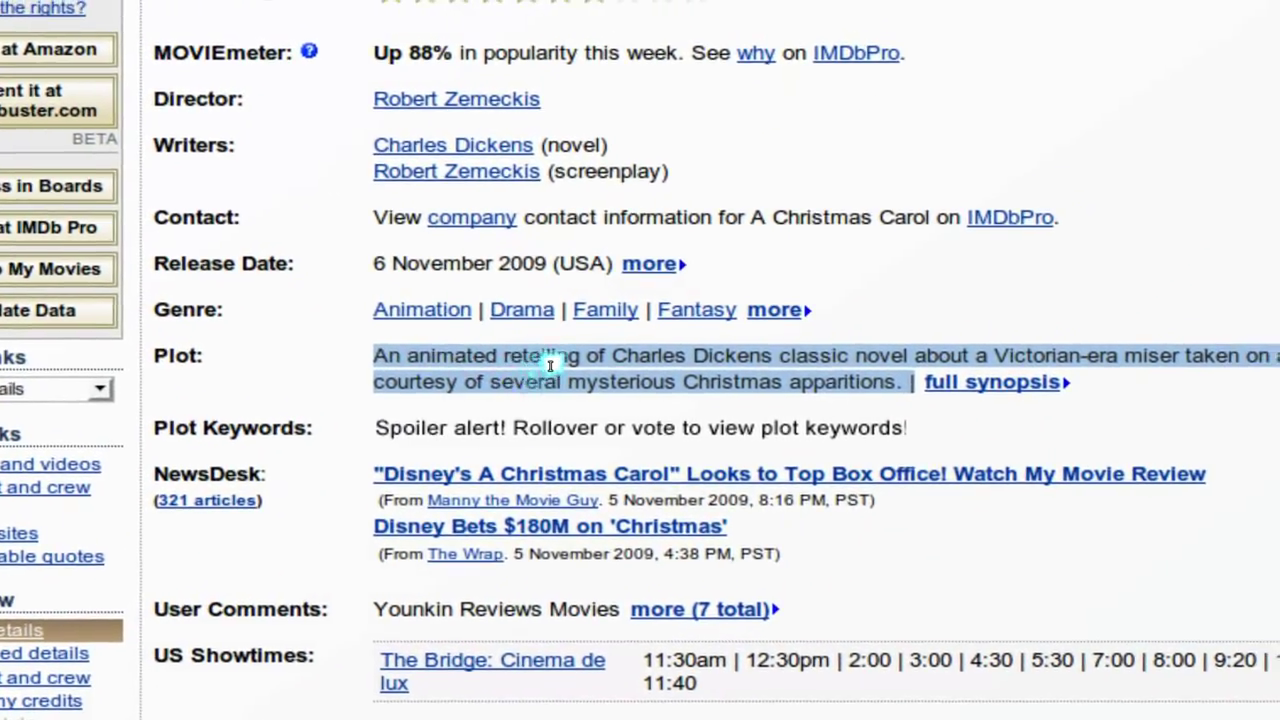
{"action": "right_click", "coordinate": [550, 366]}
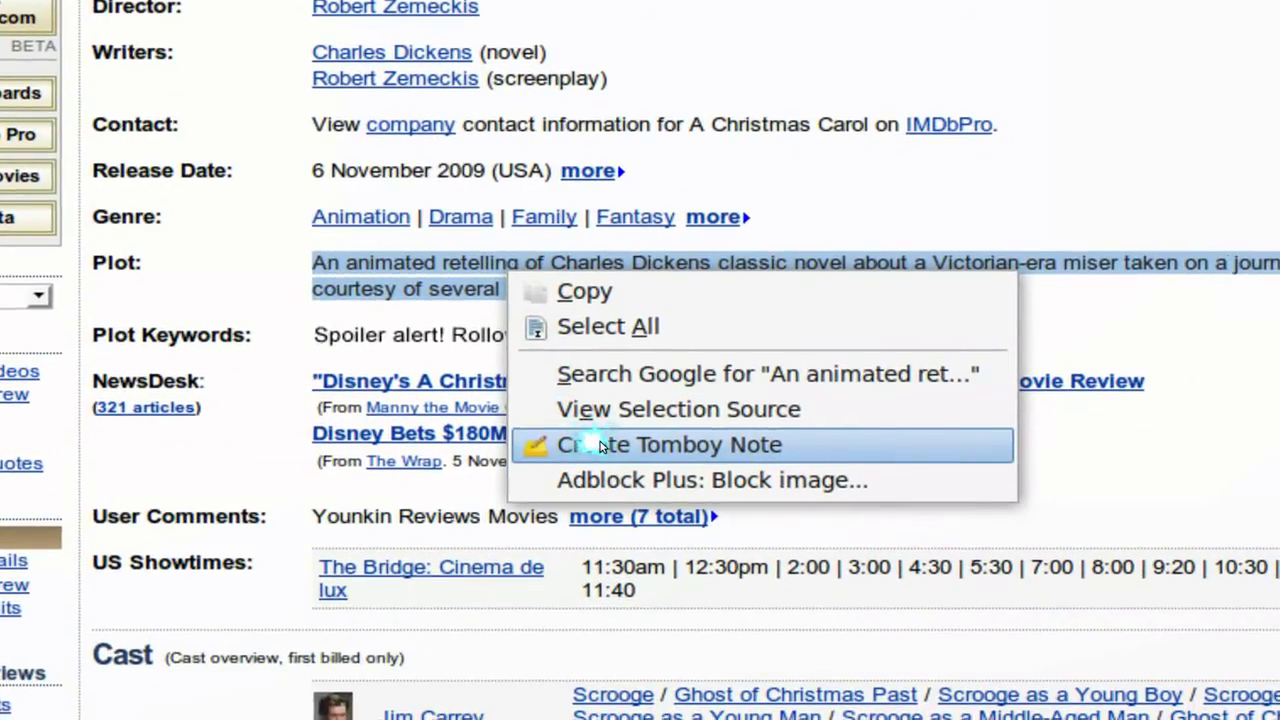
{"action": "left_click", "coordinate": [600, 444]}
{"action": "left_click", "coordinate": [575, 287]}
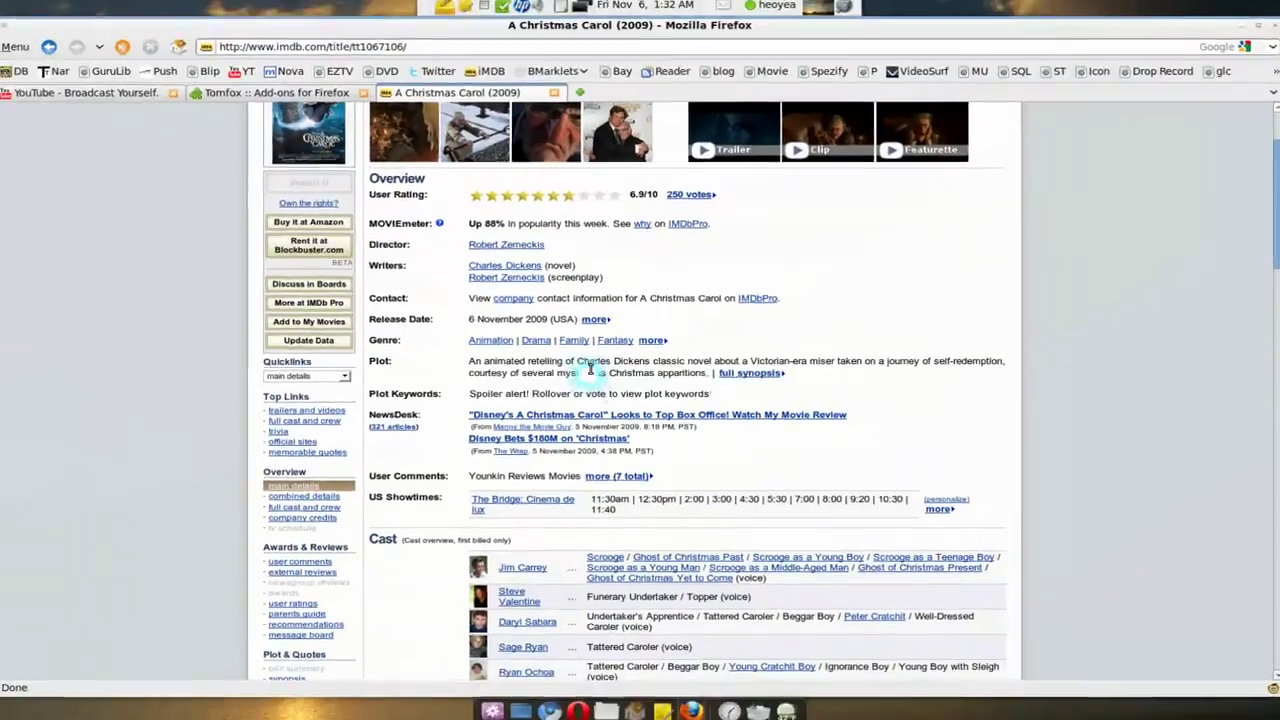
Switch to Tomboy, open the A Christmas Carol (2009) note, and place it beside the Search All Notes window
{"action": "left_click", "coordinate": [662, 709]}
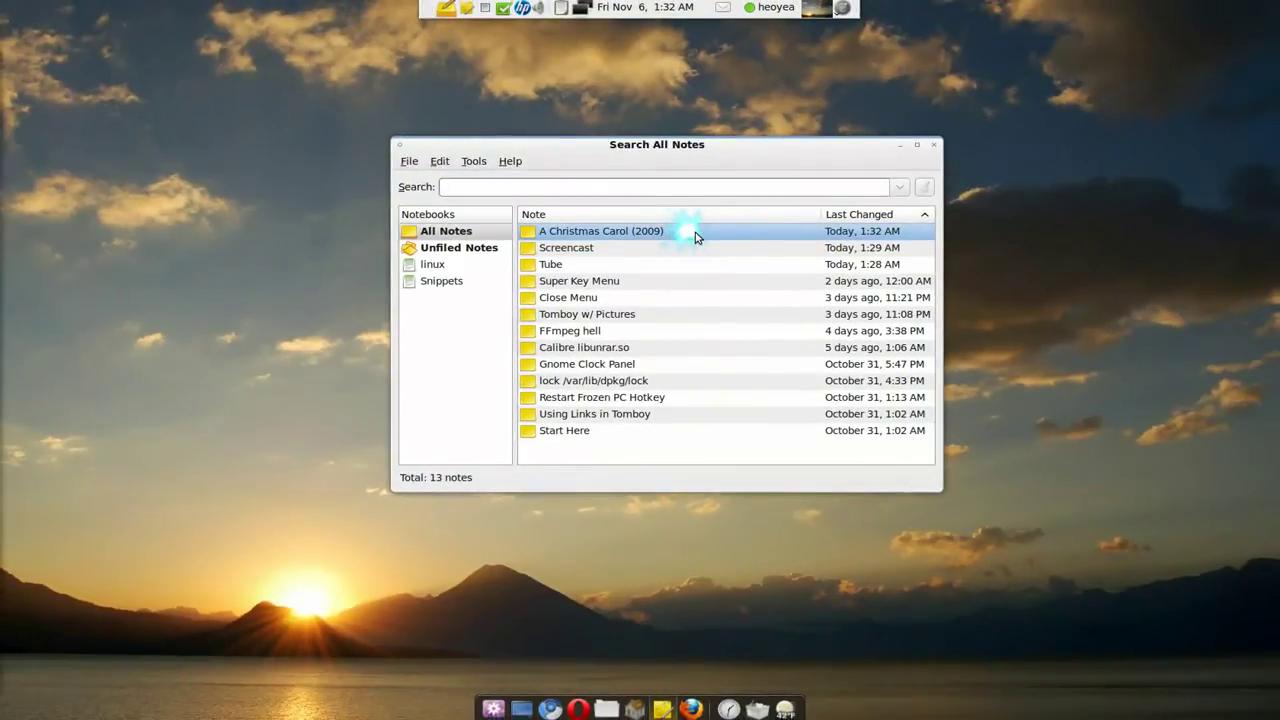
{"action": "double_click", "coordinate": [696, 236]}
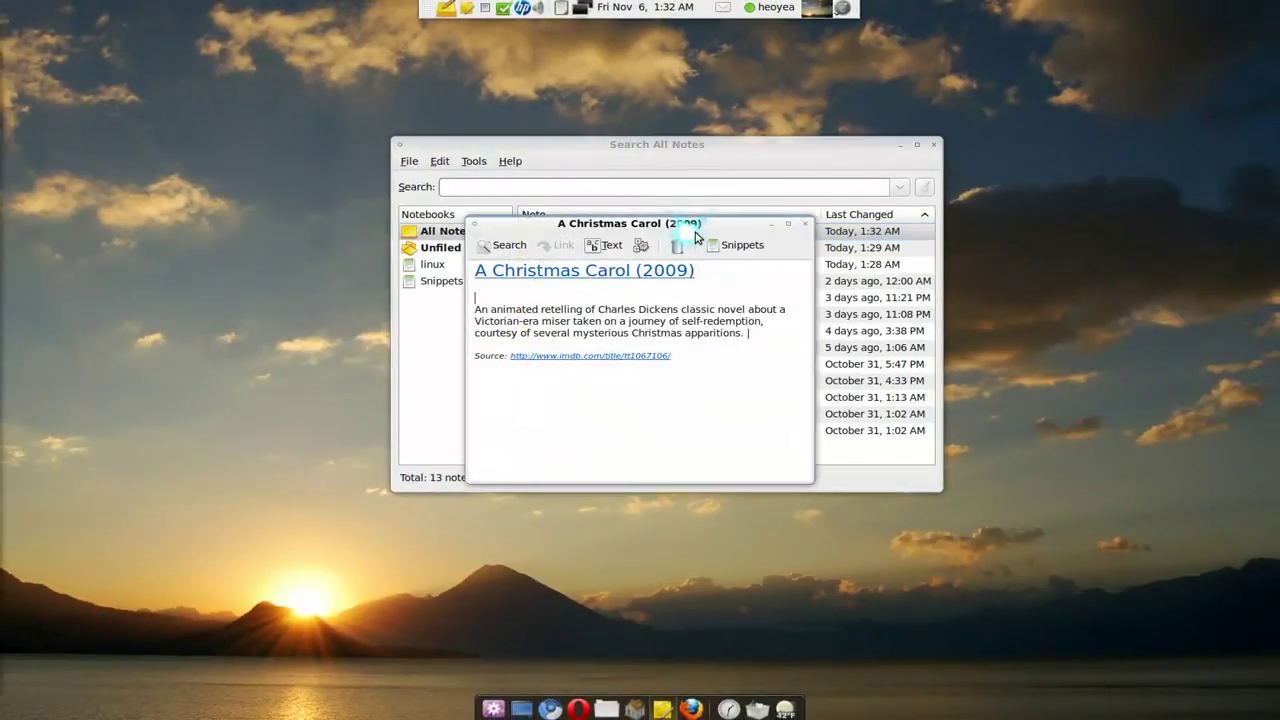
{"action": "left_click_drag", "start_coordinate": [700, 220], "coordinate": [955, 253]}
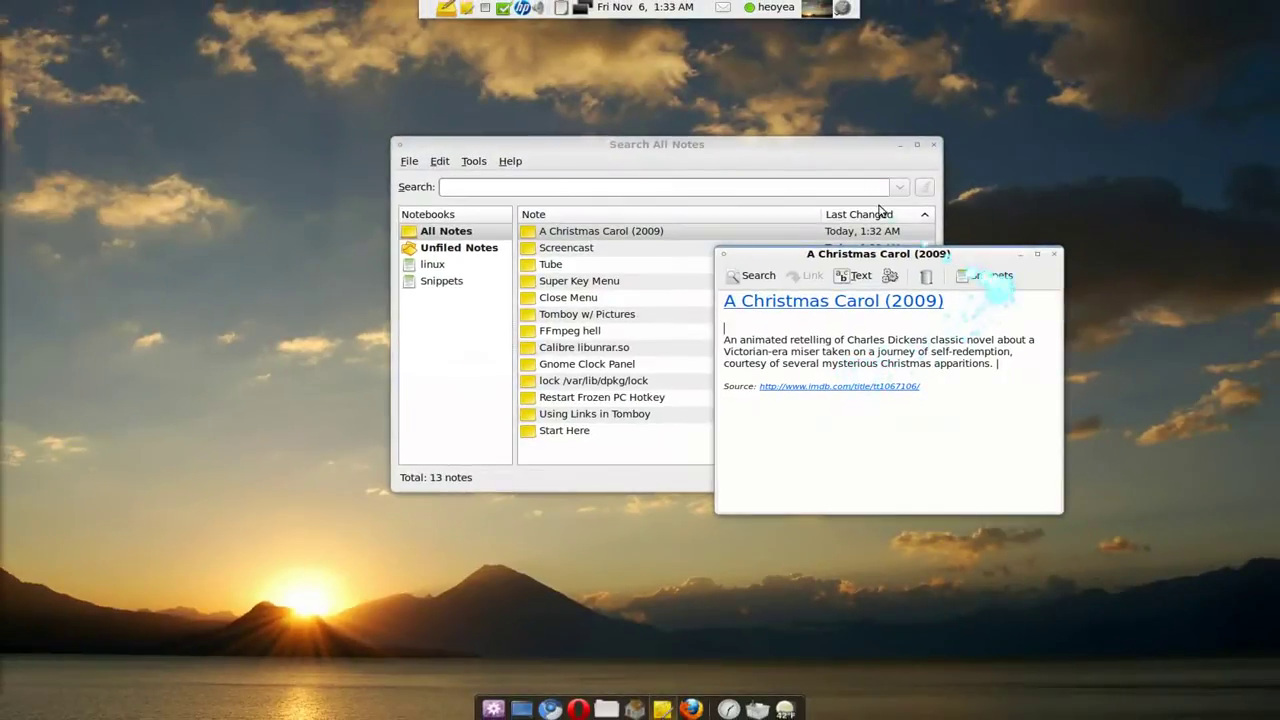
{"action": "left_click_drag", "start_coordinate": [833, 147], "coordinate": [571, 159]}
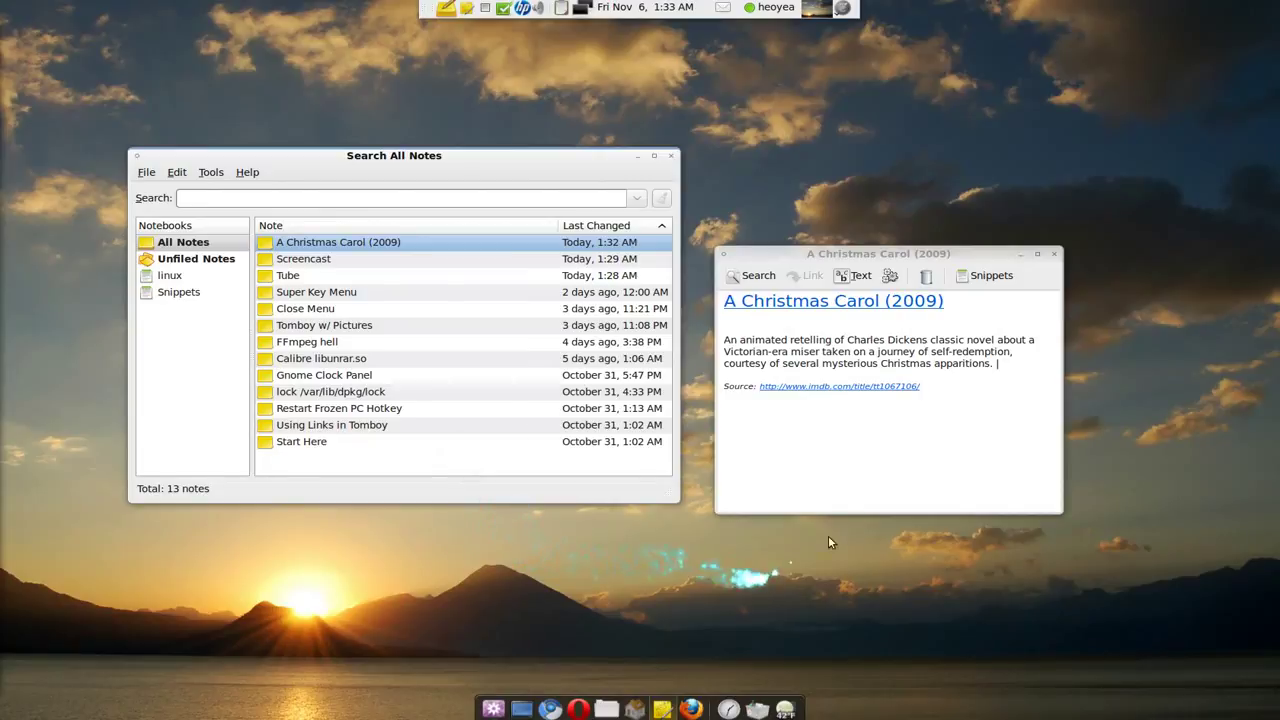
Minimize the A Christmas Carol (2009) note and the Search All Notes window
{"action": "left_click", "coordinate": [1023, 254]}
{"action": "left_click", "coordinate": [639, 156]}
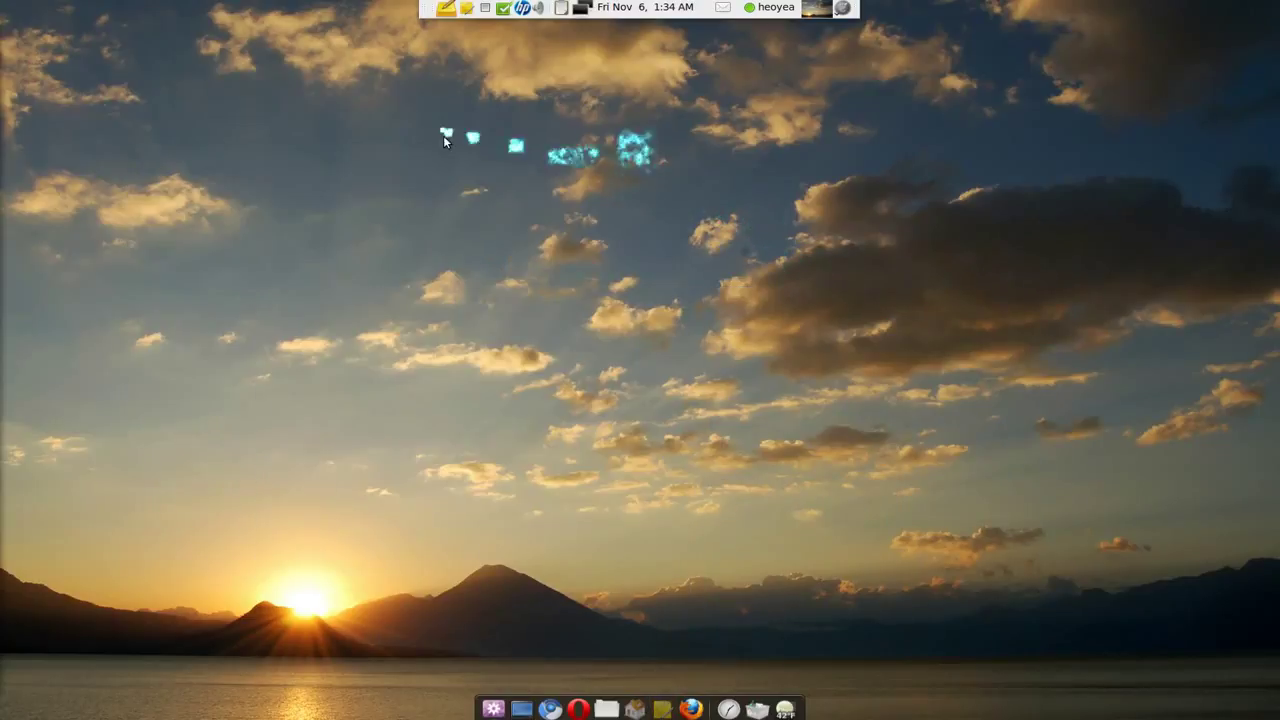